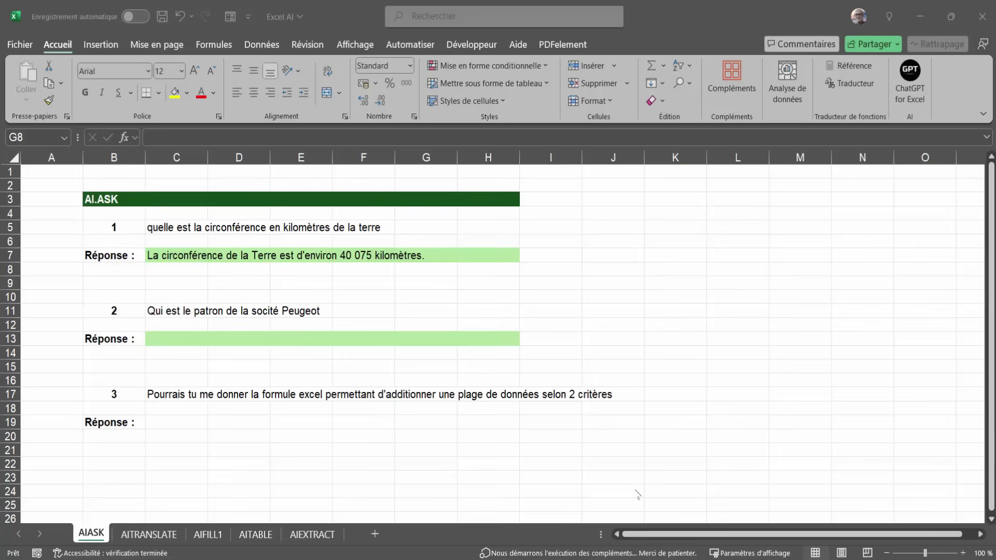
pyautogui.click(908, 83)
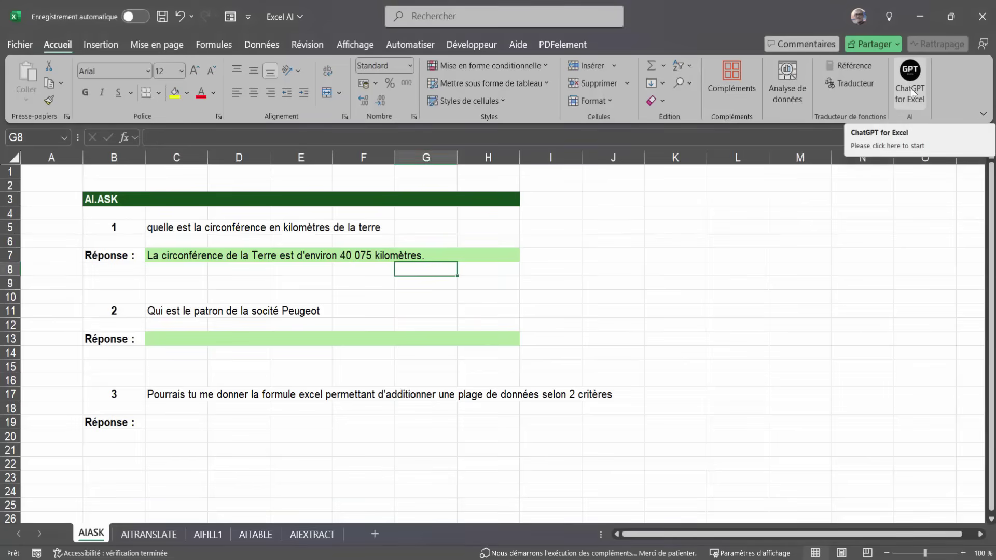
pyautogui.click(908, 83)
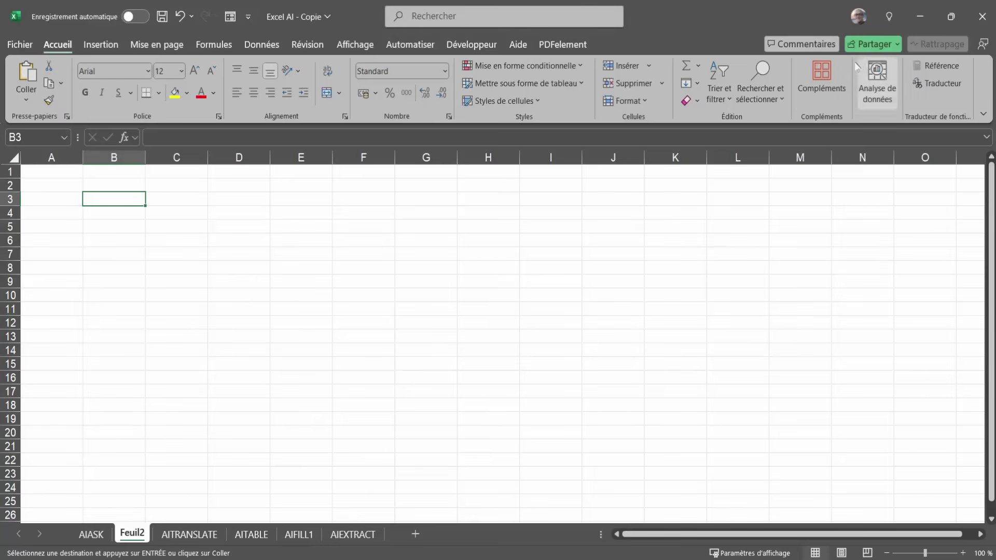
# - Search the Office add-ins for "chatgpt", add ChatGPT for Excel to the workbook, and close its pane
pyautogui.click(822, 77)
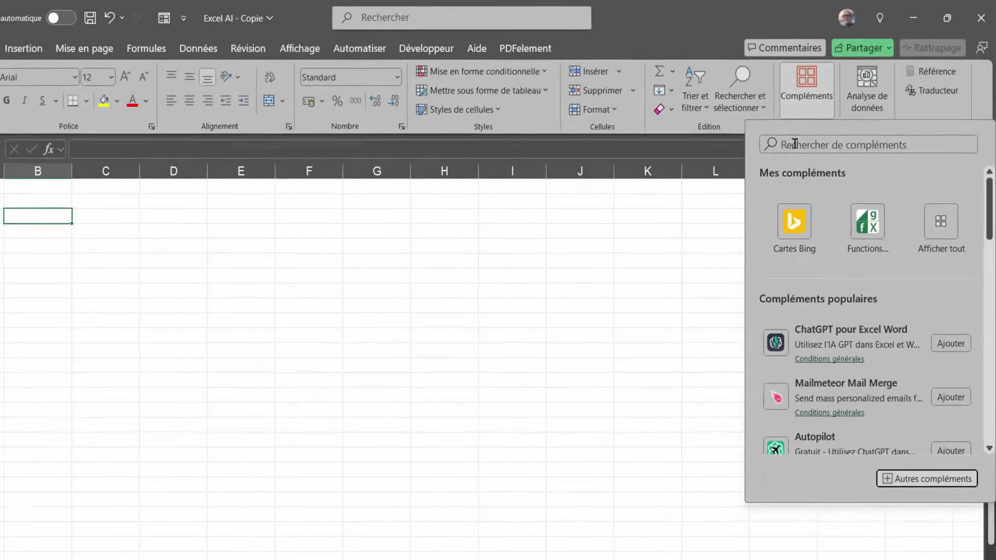
pyautogui.click(795, 144)
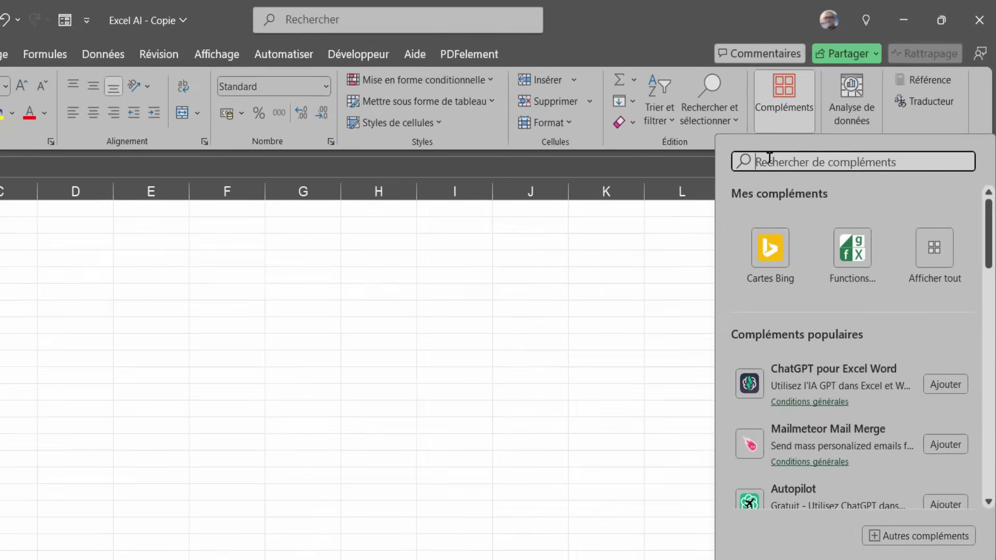
pyautogui.write('chat')
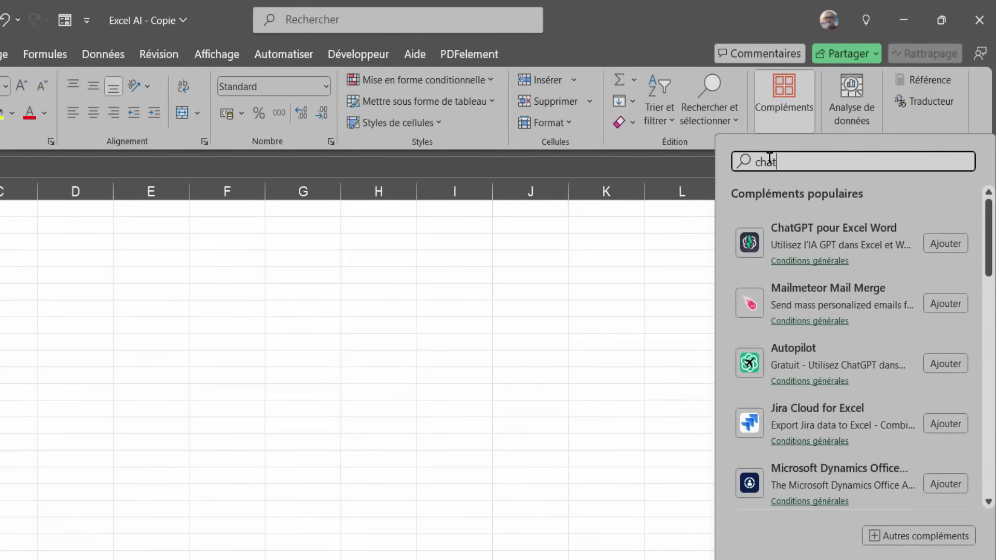
pyautogui.write('gpt')
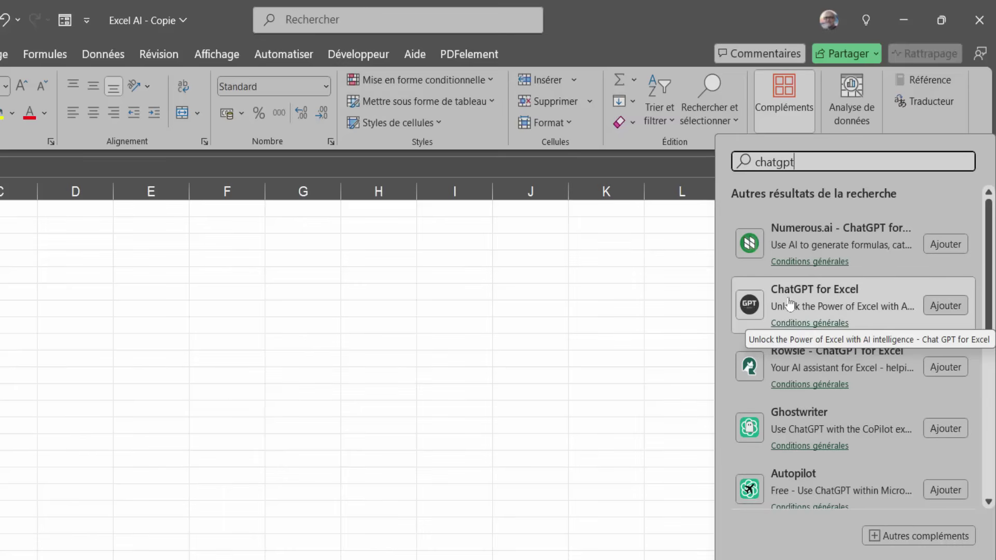
pyautogui.click(951, 310)
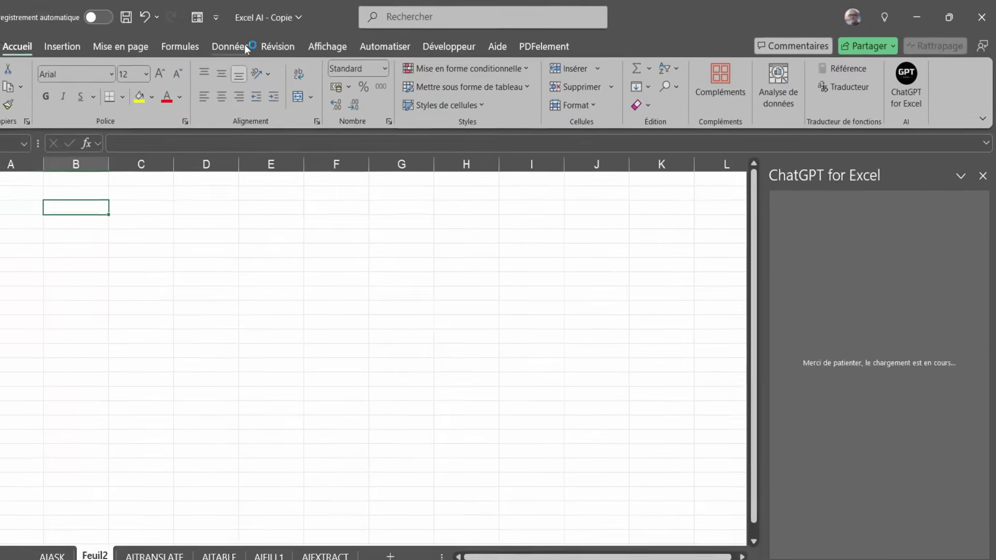
pyautogui.click(420, 282)
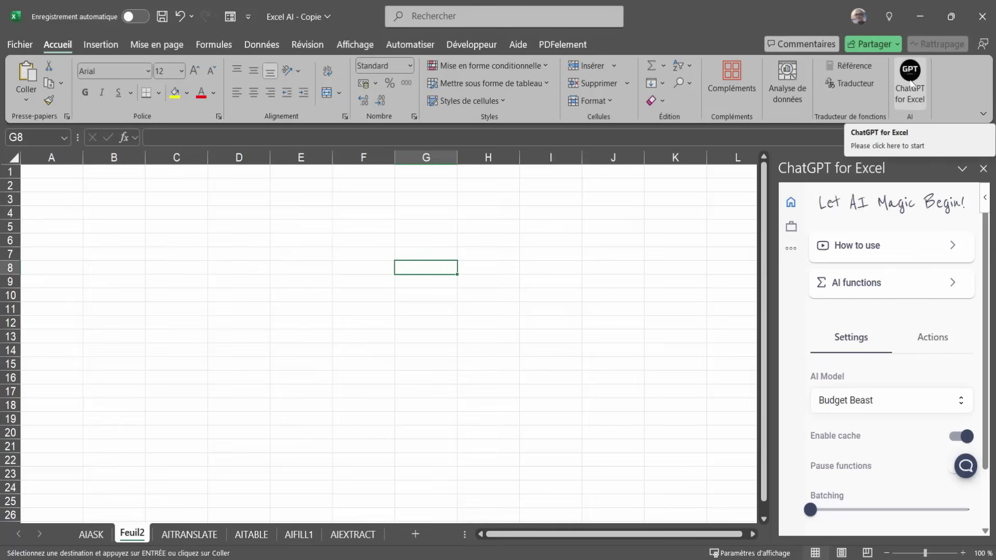
pyautogui.click(982, 169)
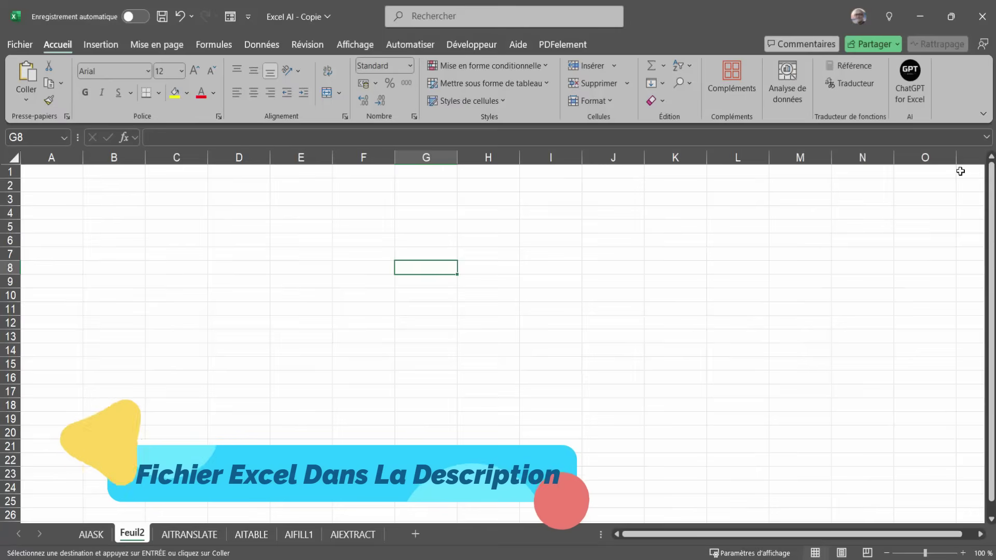
# - Start a formula with =AI in cell C4 of the blank sheet Feuil2 to view the available AI functions
pyautogui.click(188, 212)
pyautogui.write('=')
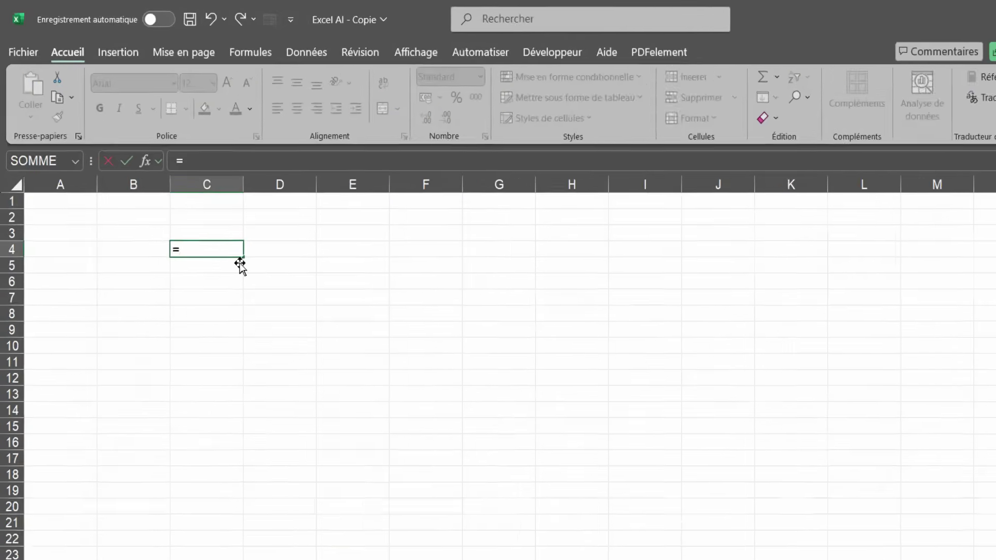
pyautogui.write('AI')
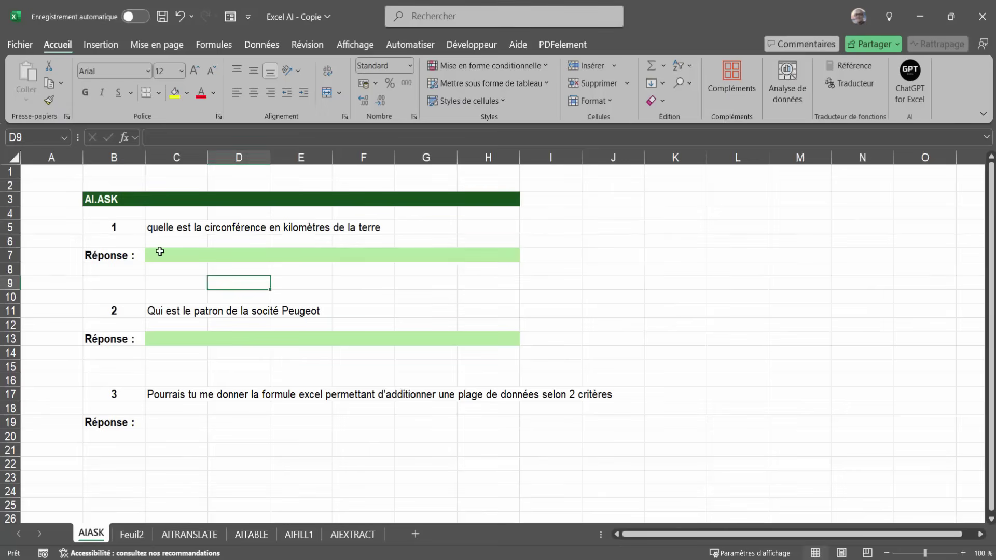
# - On the AIASK sheet, enter =AI.ASK(C5) in cell C7 to answer the question about the Earth's circumference
pyautogui.click(160, 253)
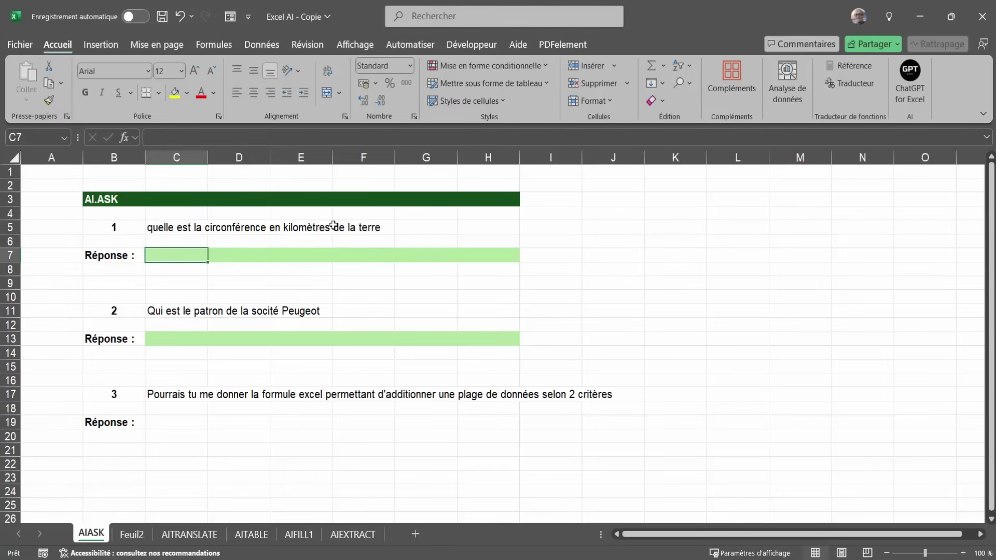
pyautogui.write('+')
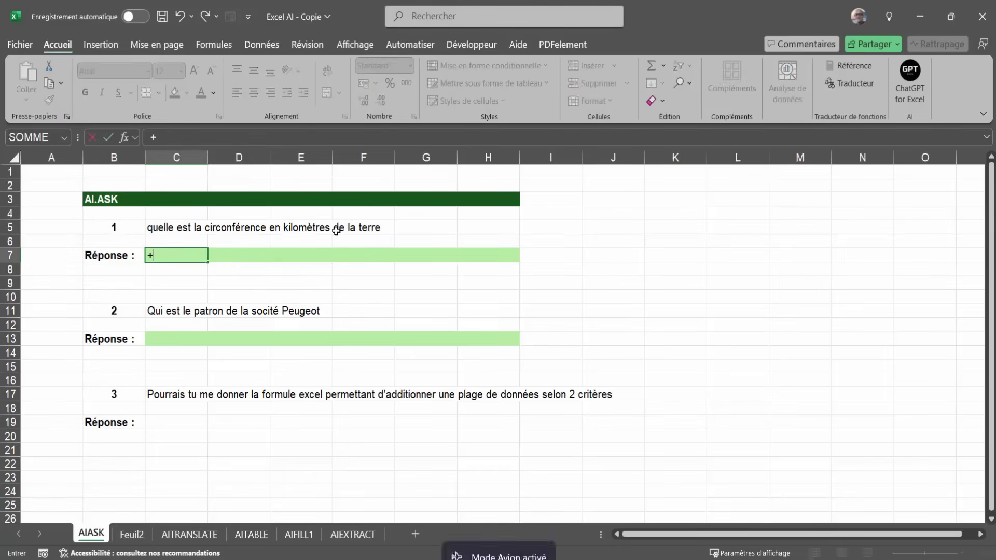
pyautogui.press('Escape')
pyautogui.write('=ai')
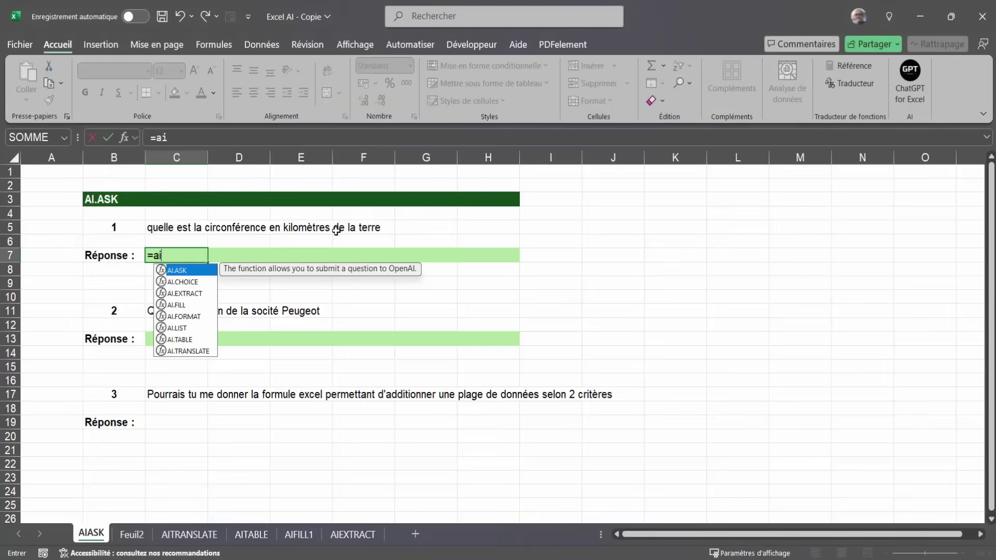
pyautogui.doubleClick(175, 270)
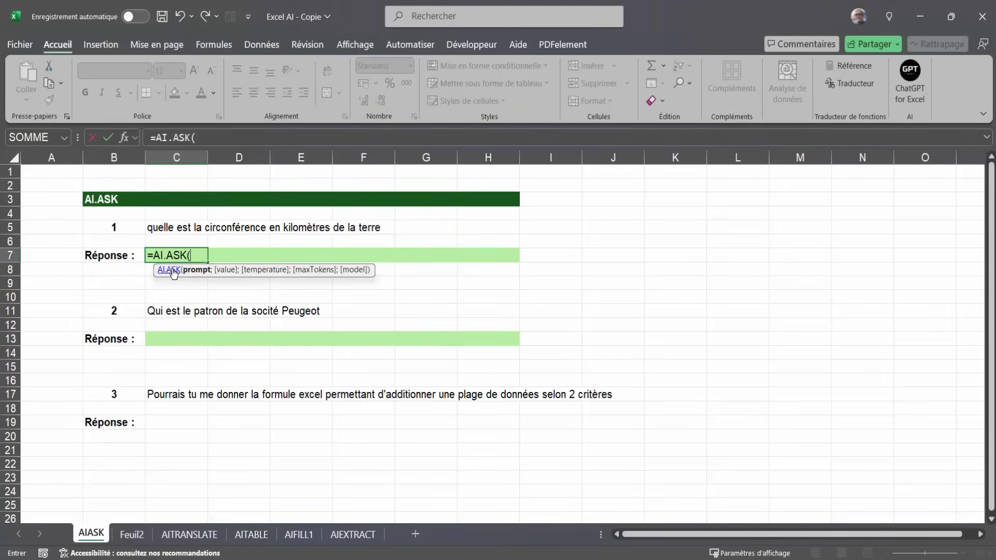
pyautogui.click(168, 229)
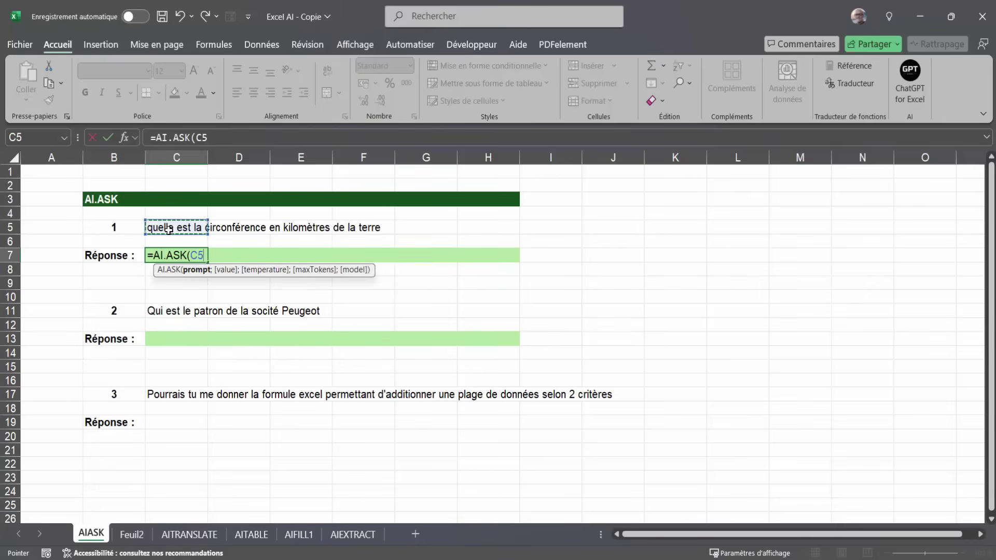
pyautogui.press('Return')
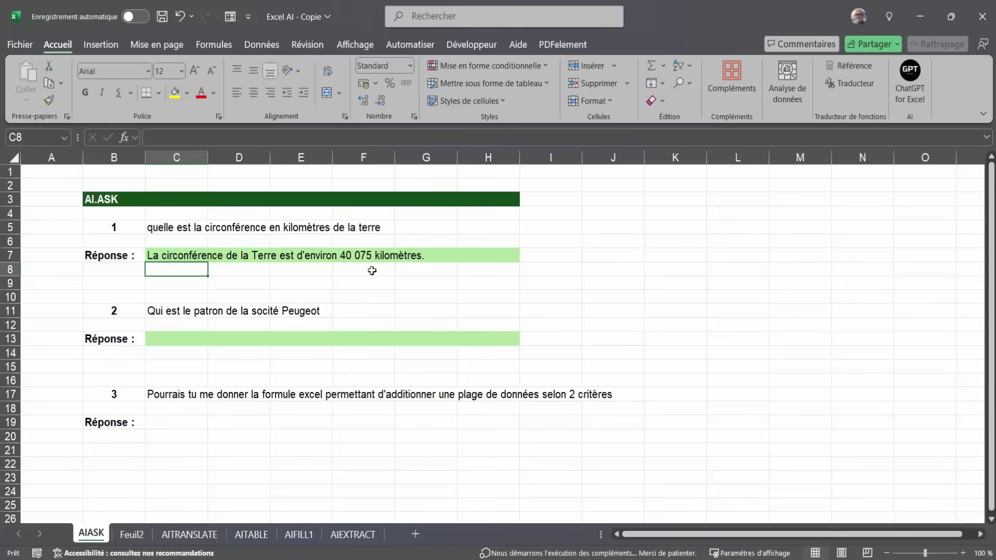
# - Enter =AI.ASK(C11) in cell C13 to answer the second question about the head of Peugeot
pyautogui.click(185, 342)
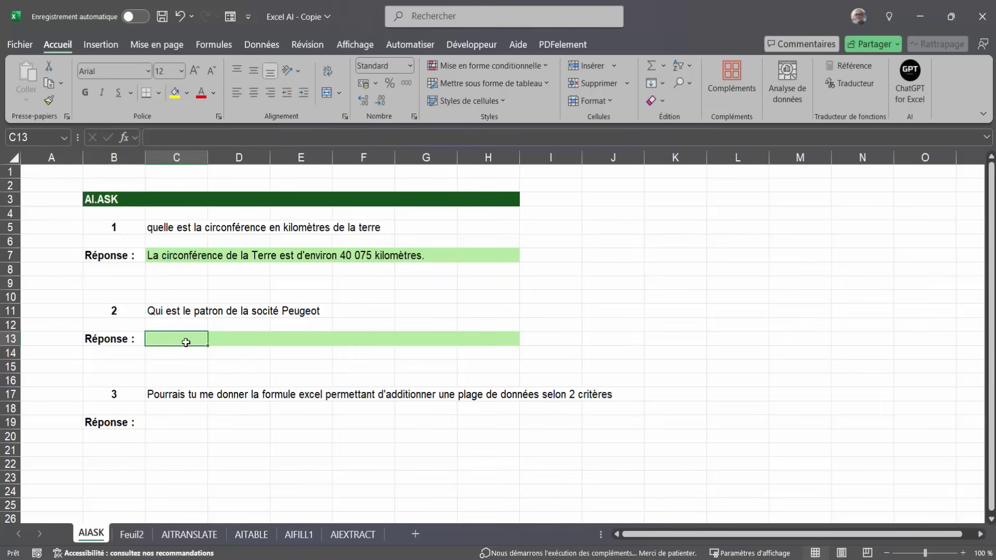
pyautogui.write('=')
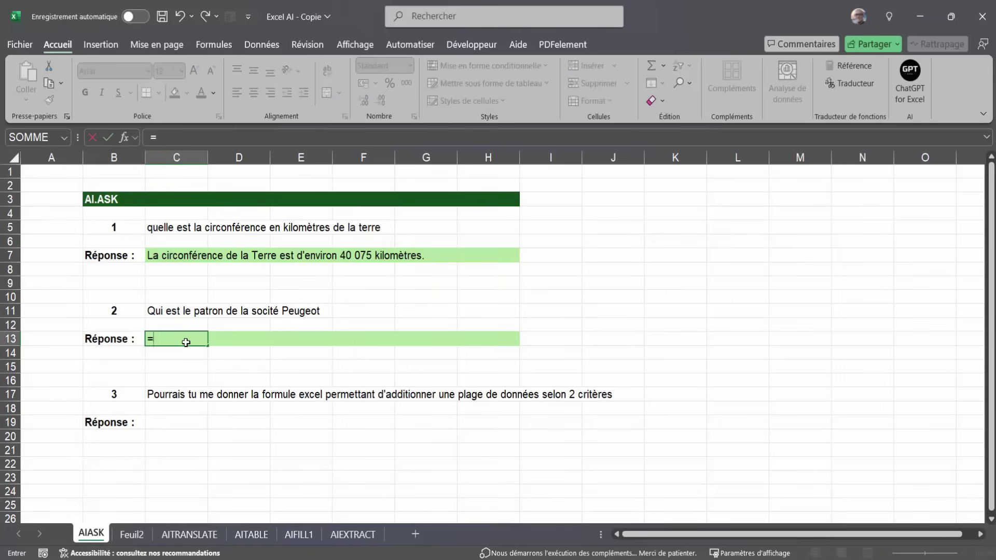
pyautogui.write('ai')
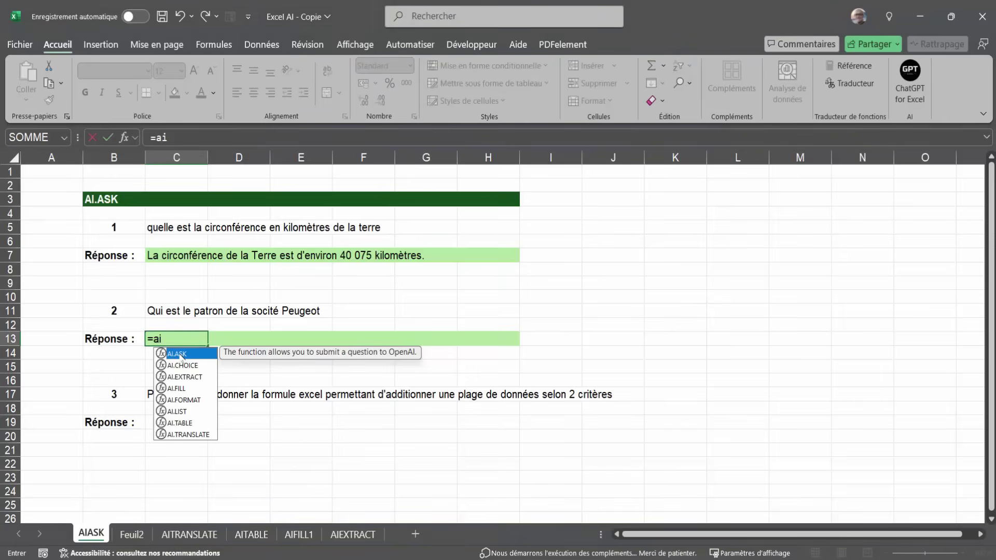
pyautogui.doubleClick(181, 357)
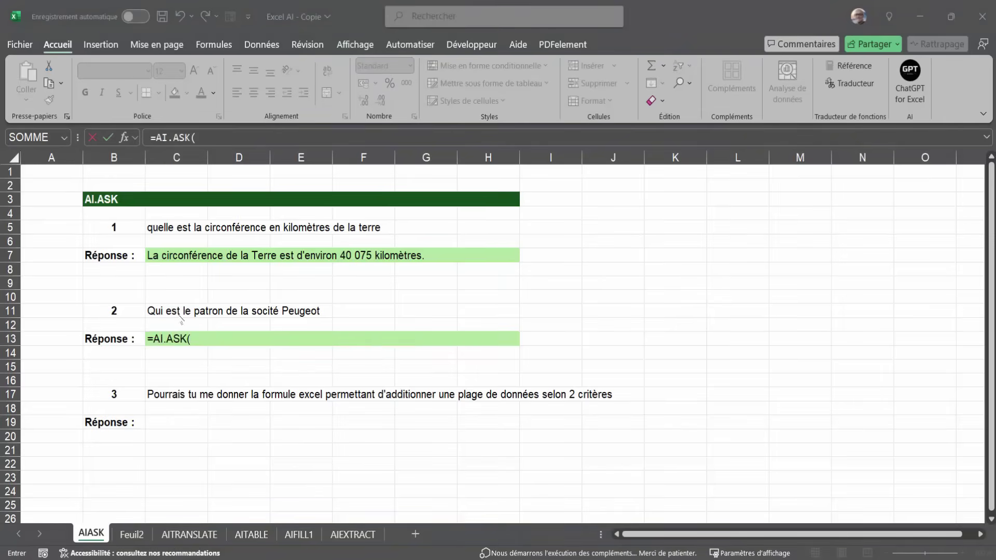
pyautogui.click(167, 307)
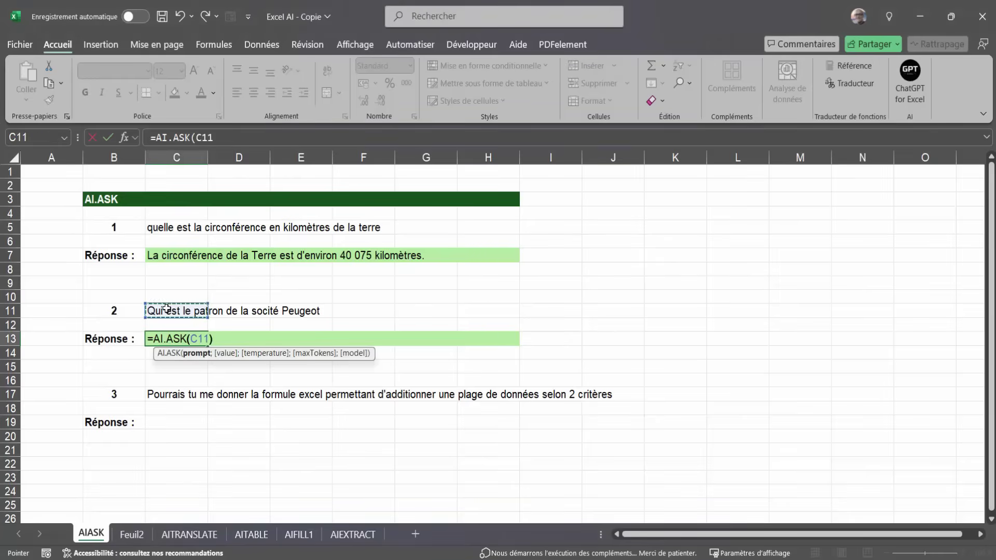
pyautogui.write(')')
pyautogui.press('Return')
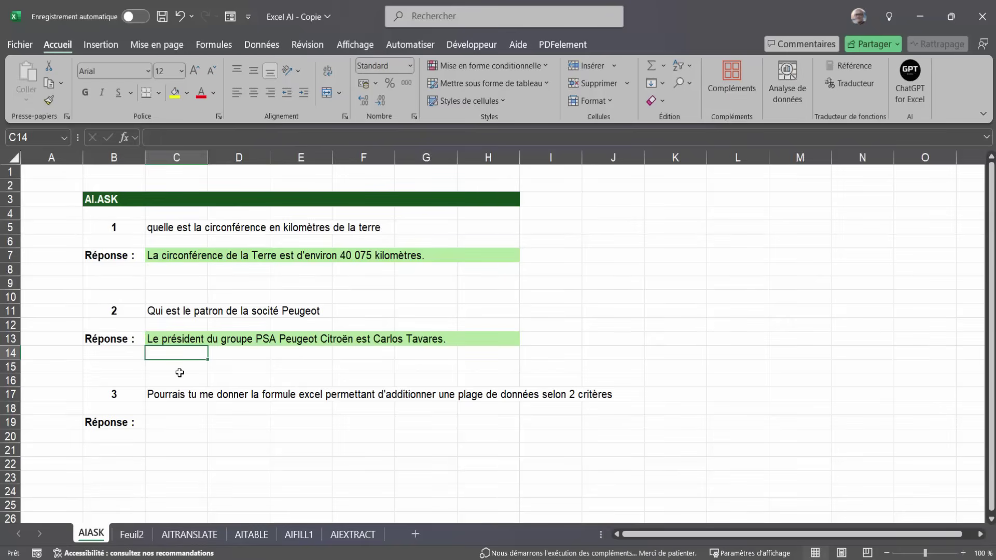
# - Enter =AI.ASK(C17) in cell C19 to get the Excel formula for summing a range by two criteria
pyautogui.click(168, 426)
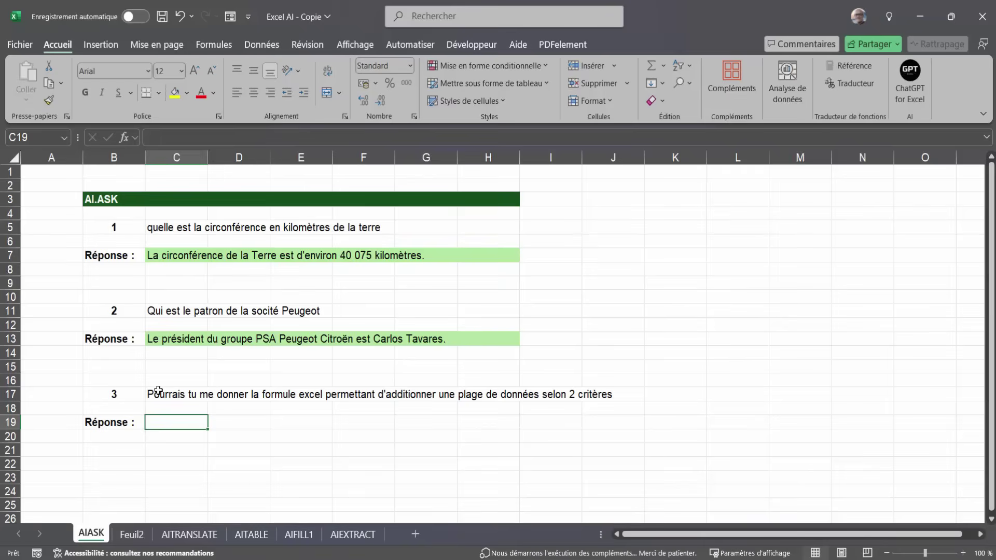
pyautogui.write('=ai')
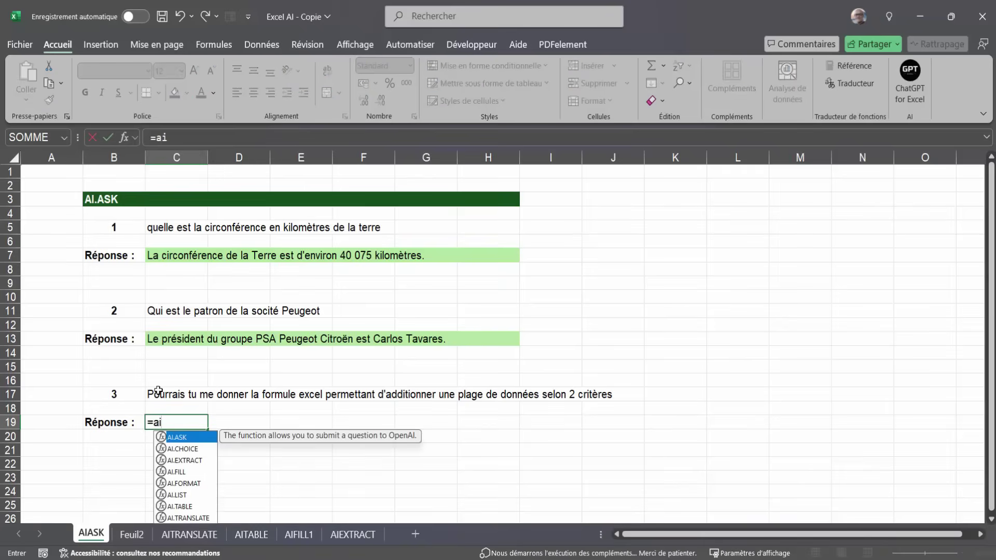
pyautogui.doubleClick(177, 438)
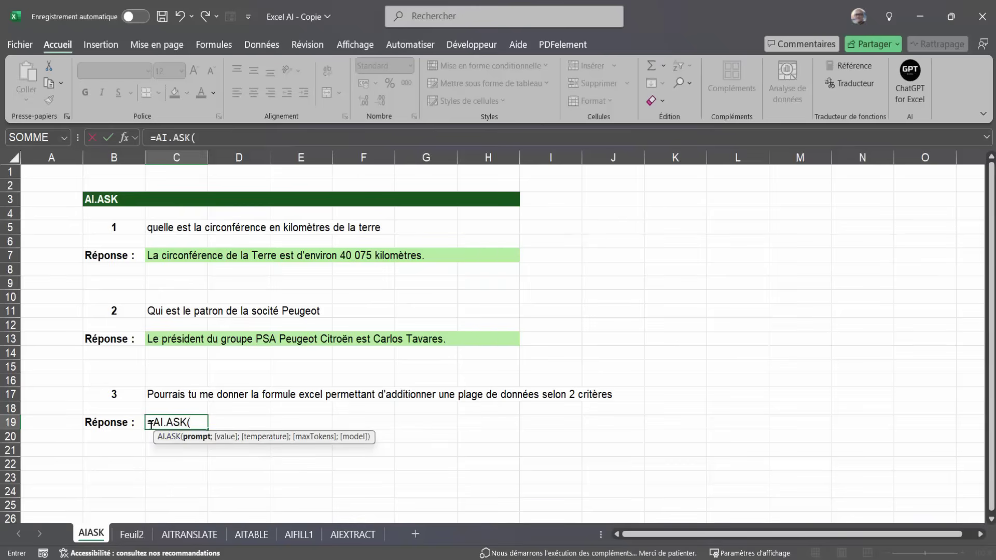
pyautogui.click(165, 394)
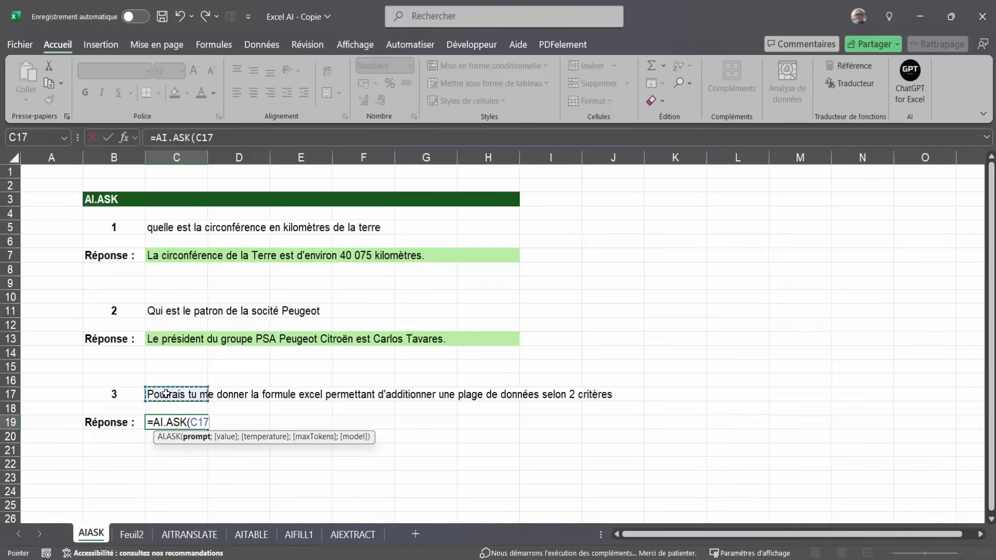
pyautogui.write(')')
pyautogui.press('Return')
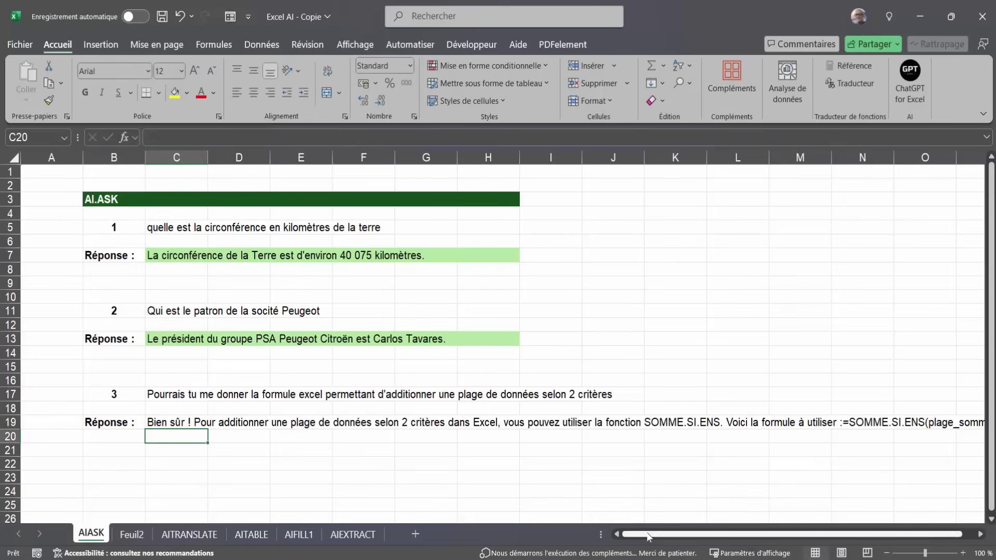
pyautogui.moveTo(652, 535); pyautogui.dragTo(698, 534)
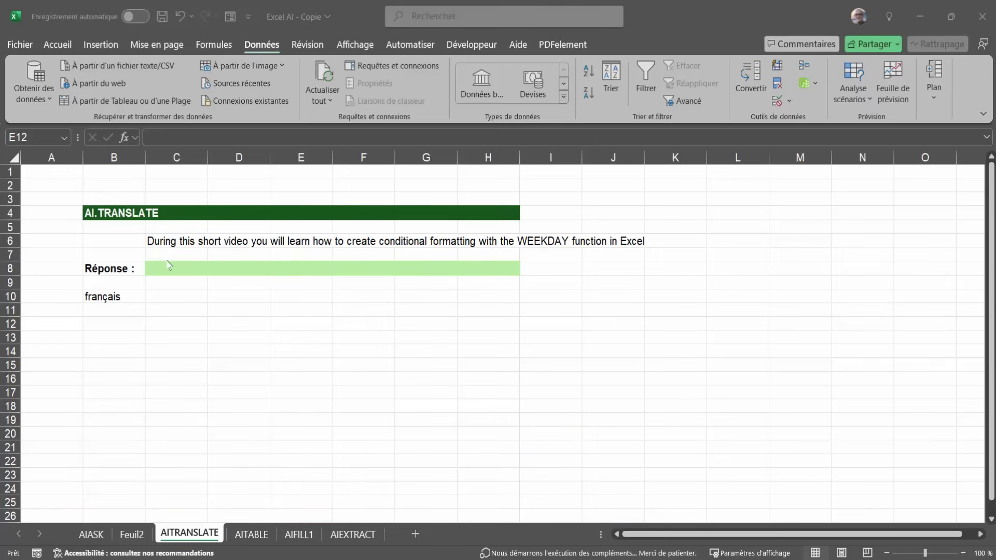
# - On the AITRANSLATE sheet, enter =AI.TRANSLATE(C6;"français") in cell C8 to translate the English sentence into French
pyautogui.write('=')
pyautogui.click(159, 243)
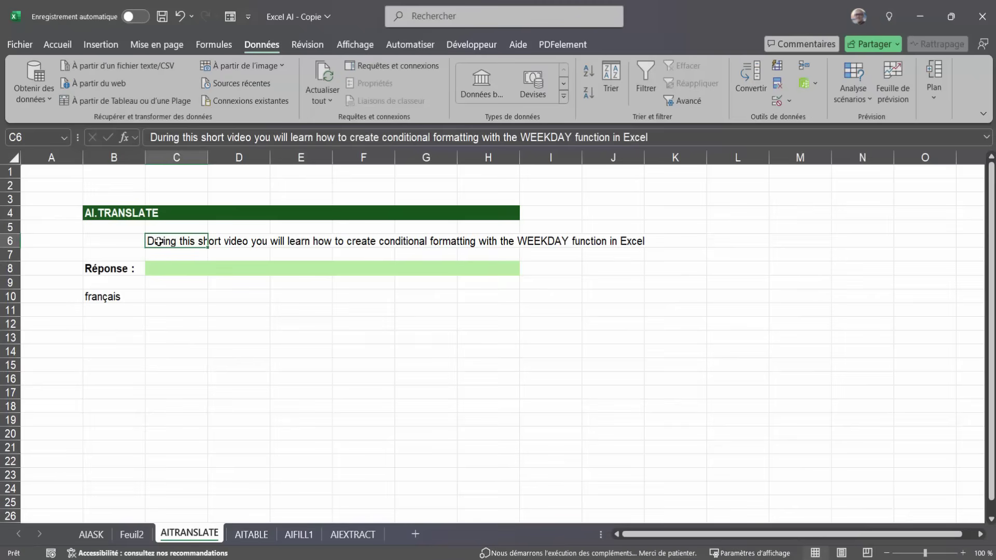
pyautogui.click(176, 265)
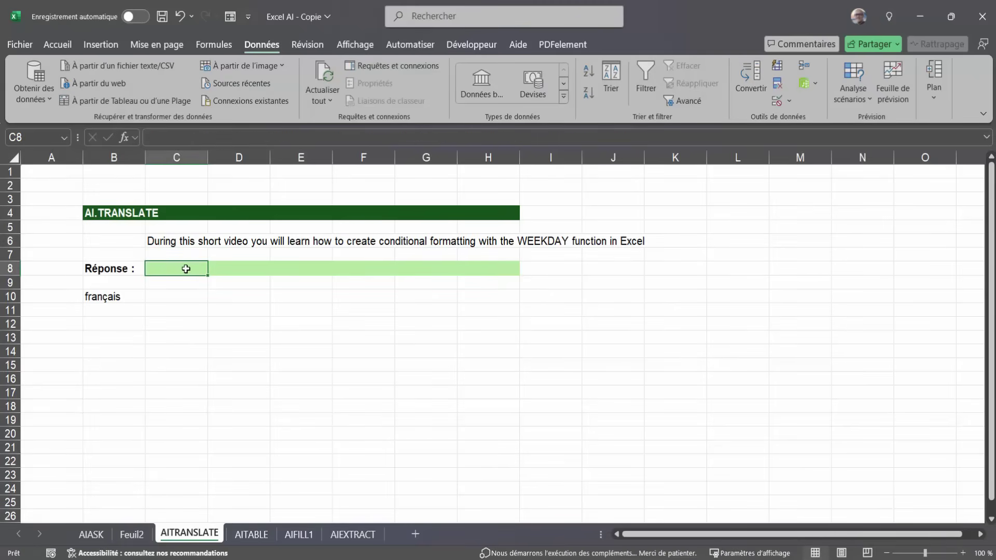
pyautogui.write('=ai')
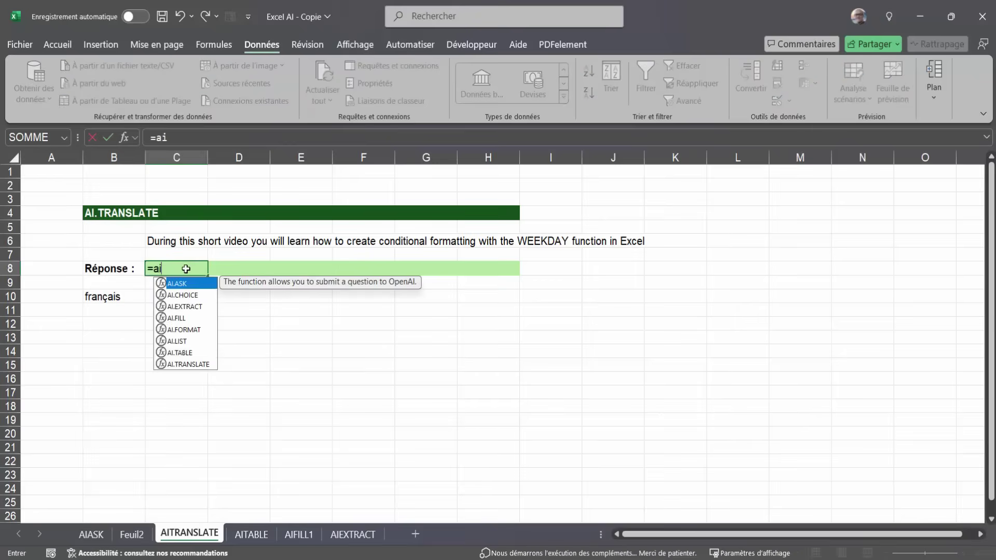
pyautogui.doubleClick(188, 364)
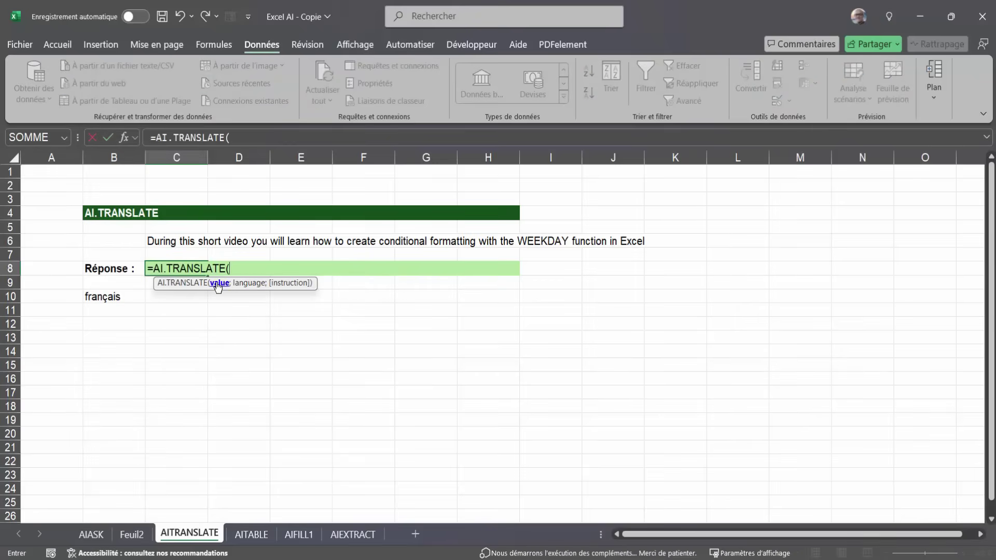
pyautogui.click(165, 241)
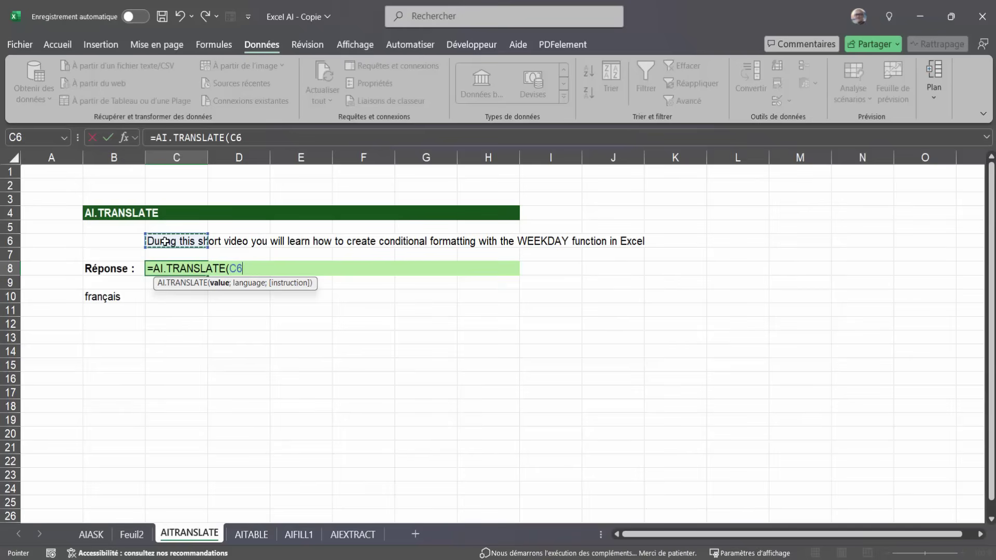
pyautogui.write(';"français')
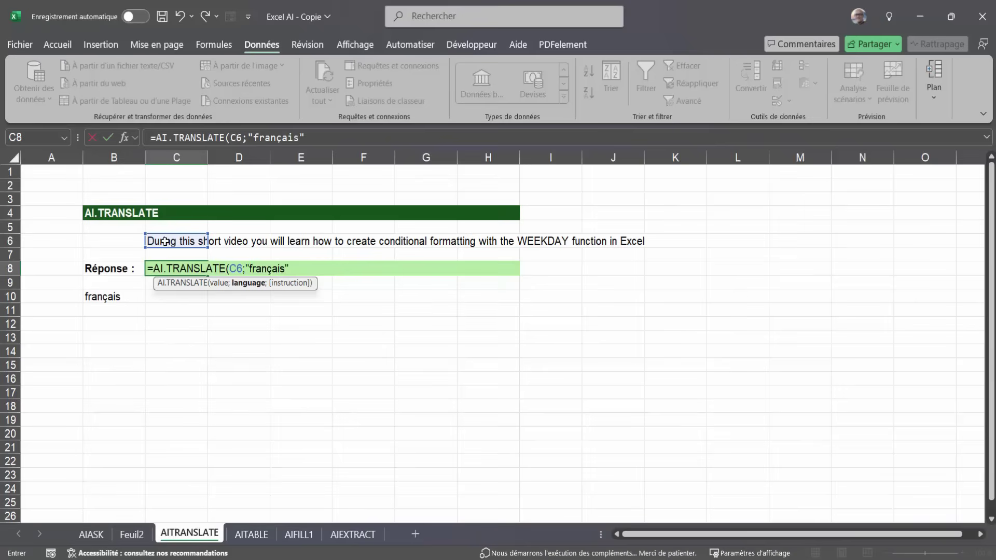
pyautogui.write(')')
pyautogui.press('Return')
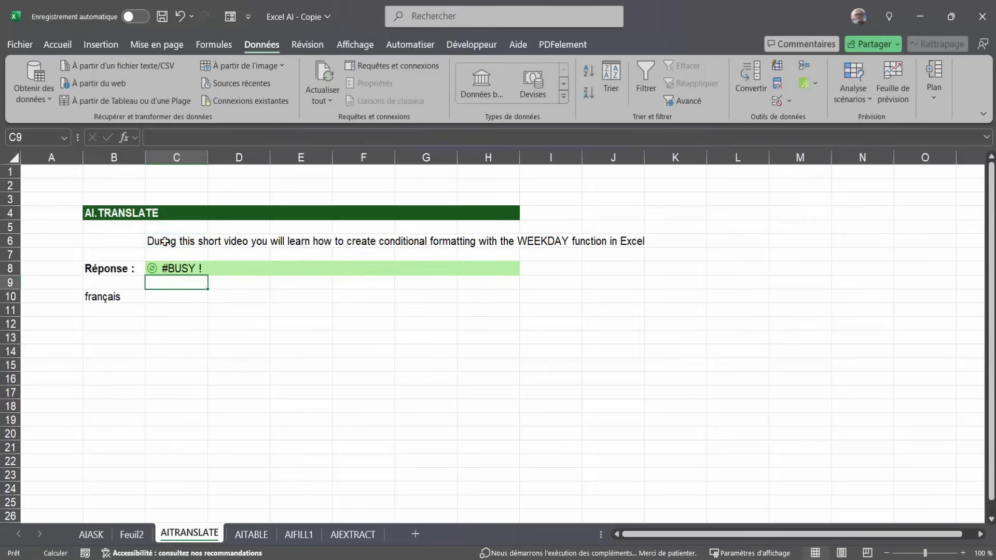
# - Replace the formula in C8 with =AI.TRANSLATE(C6;B10) so the target language comes from cell B10
pyautogui.click(150, 267)
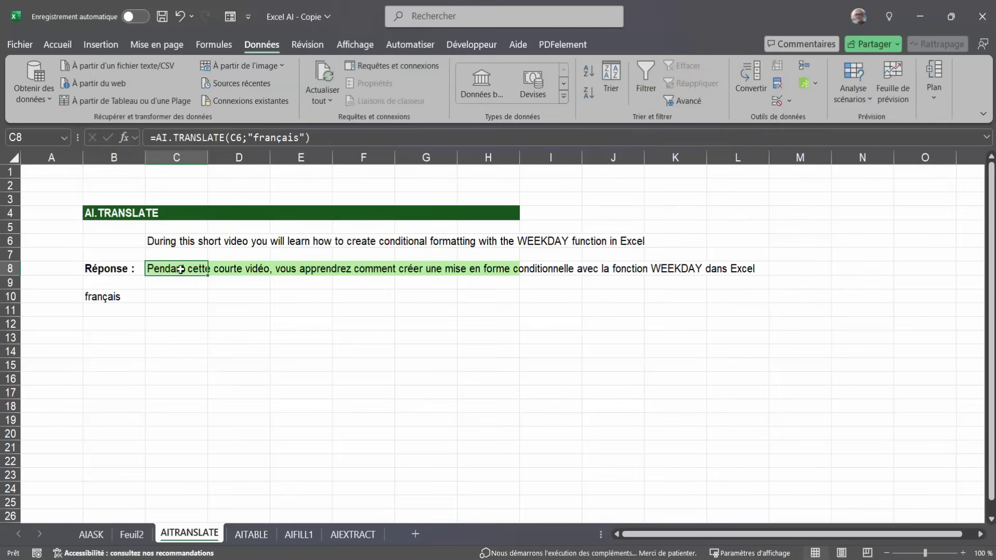
pyautogui.press('Delete')
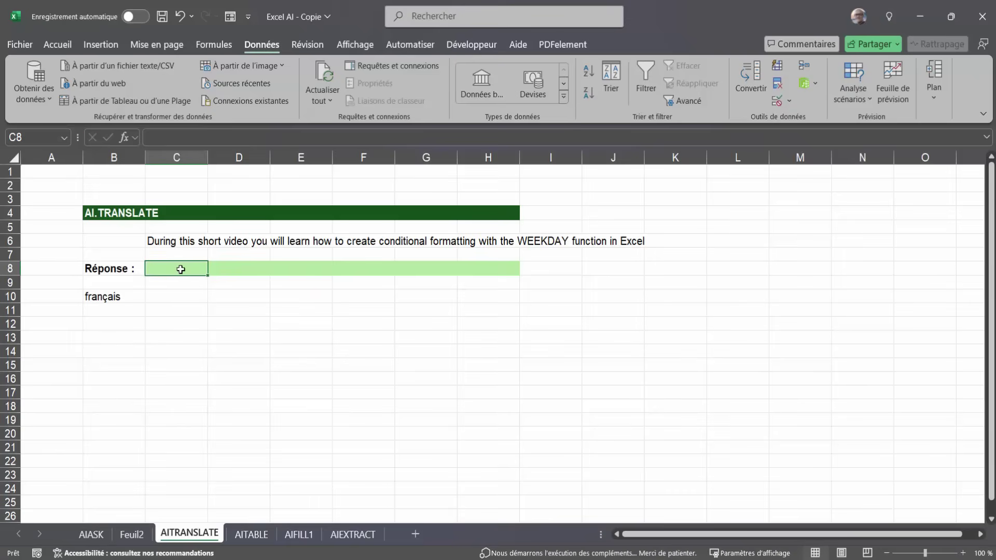
pyautogui.write('=ai')
pyautogui.press('BackSpace')
pyautogui.press('BackSpace')
pyautogui.press('BackSpace')
pyautogui.write('=ai.')
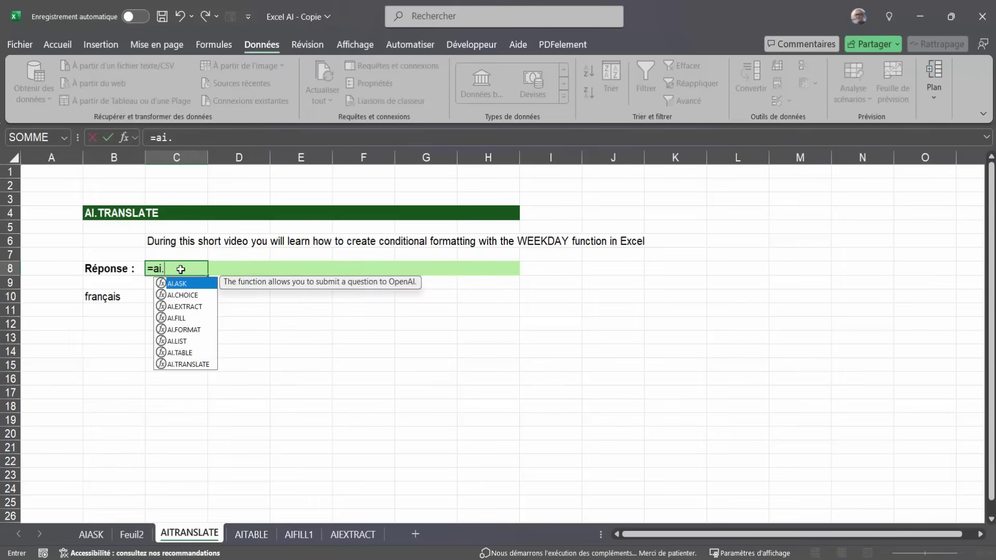
pyautogui.doubleClick(188, 364)
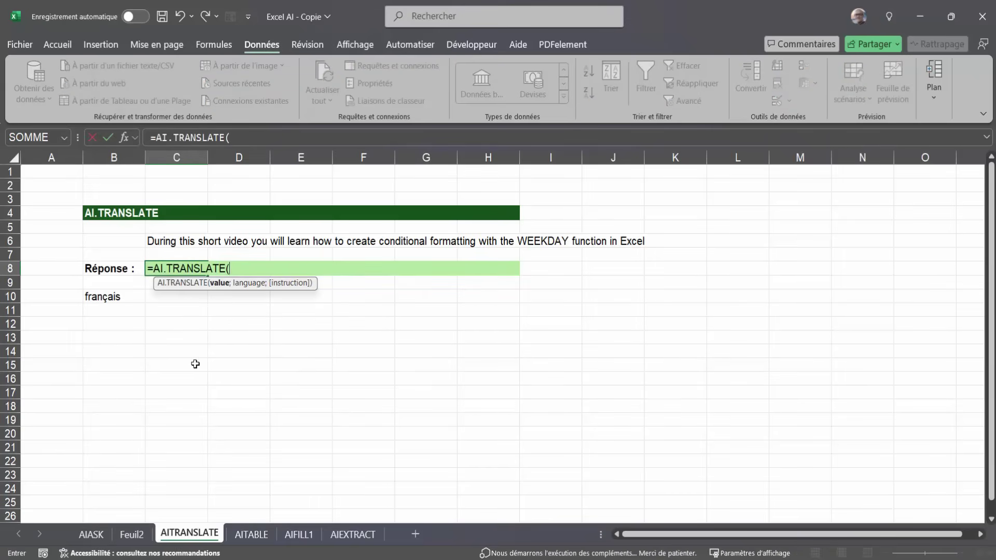
pyautogui.click(166, 242)
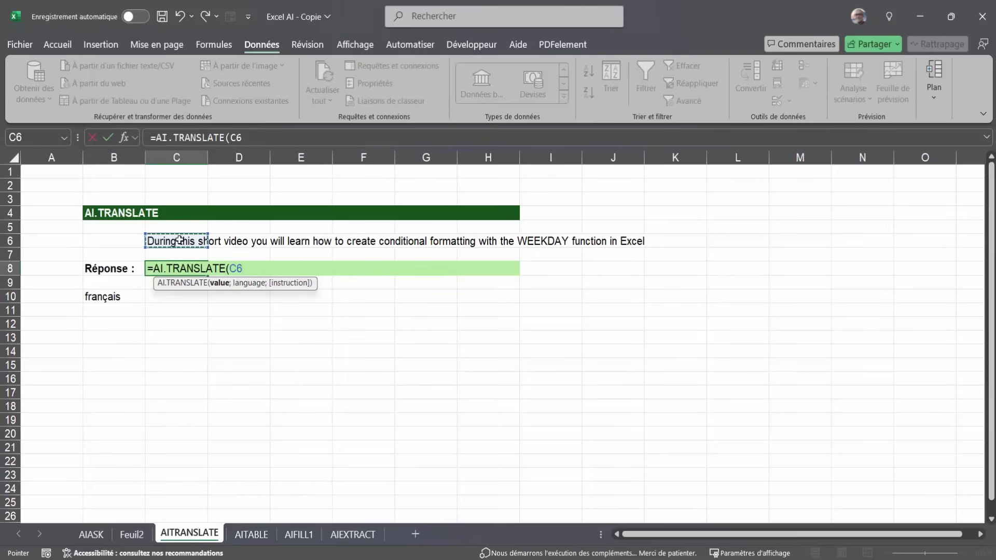
pyautogui.write('.')
pyautogui.write(';')
pyautogui.click(116, 297)
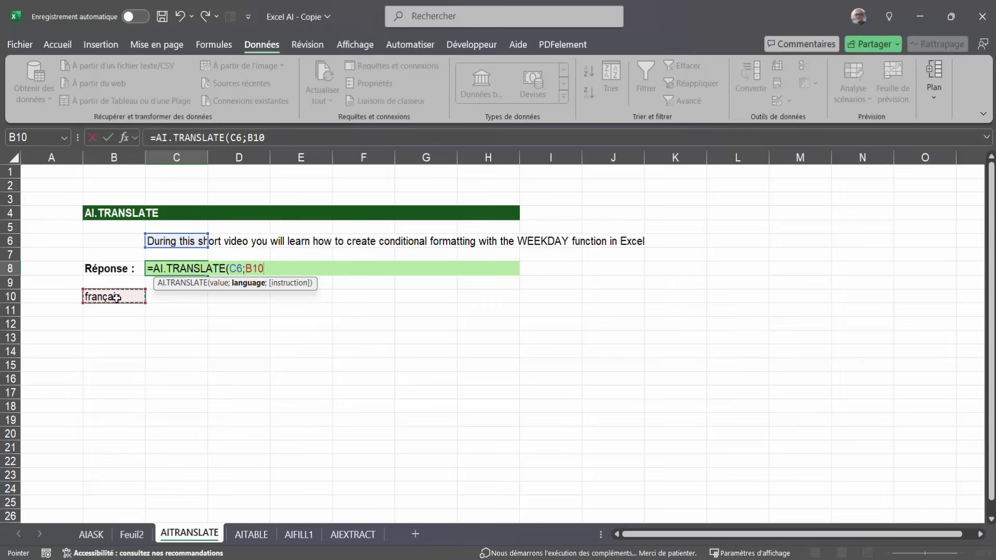
pyautogui.write(')')
pyautogui.press('Return')
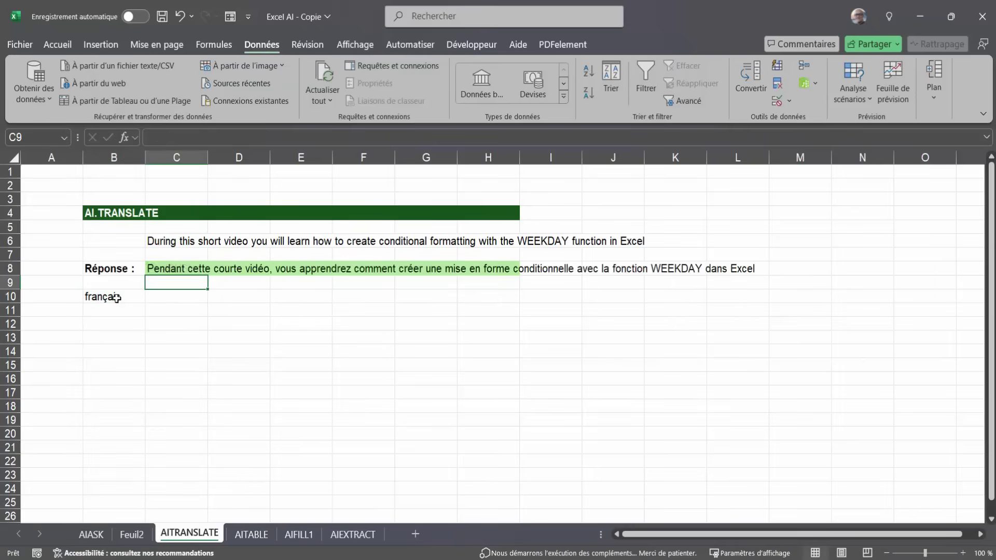
# - Switch the target language in B10 to espagnol and after that to deutch to retranslate the sentence
pyautogui.click(116, 297)
pyautogui.click(151, 297)
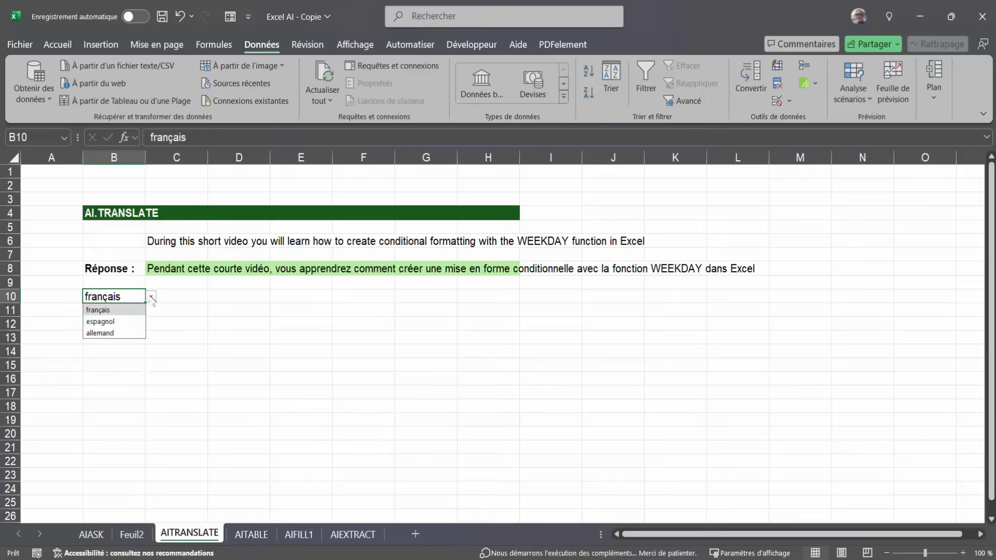
pyautogui.click(101, 322)
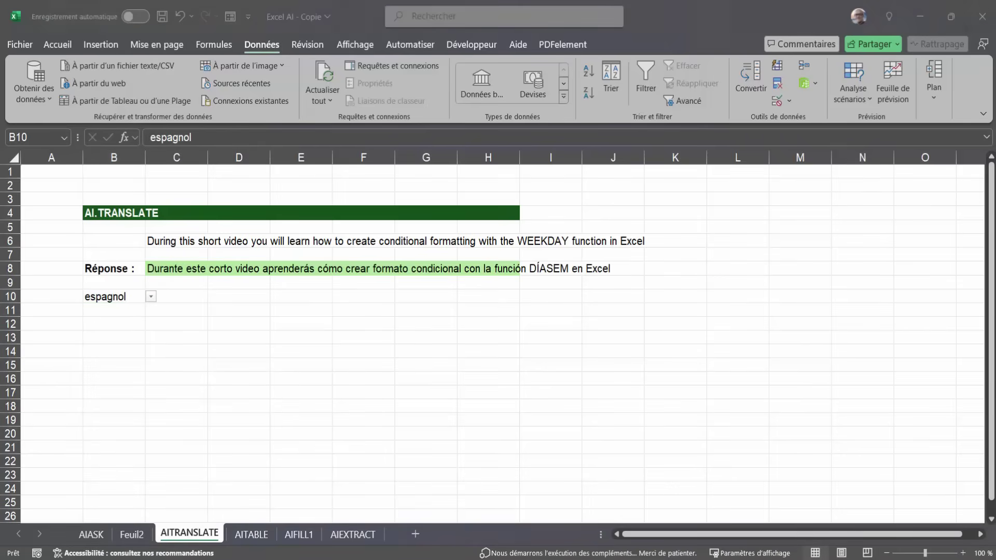
pyautogui.click(151, 297)
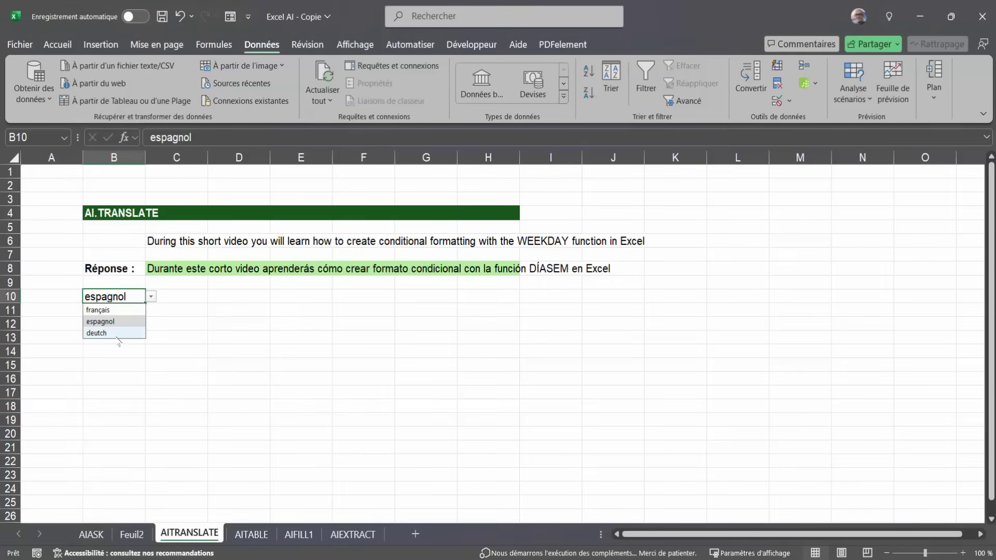
pyautogui.click(120, 335)
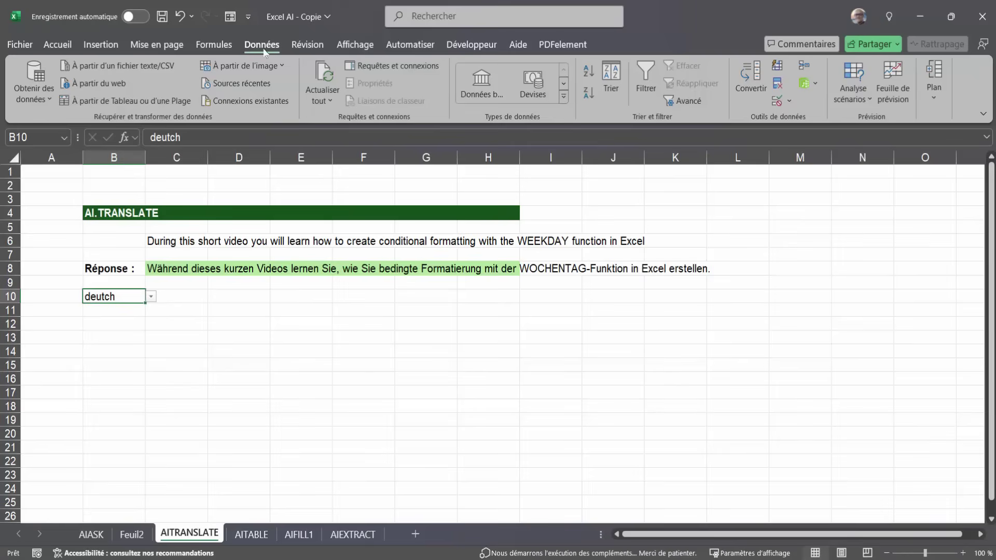
# - Examine the source entries of the data validation list behind cell B10
pyautogui.click(780, 101)
pyautogui.click(799, 119)
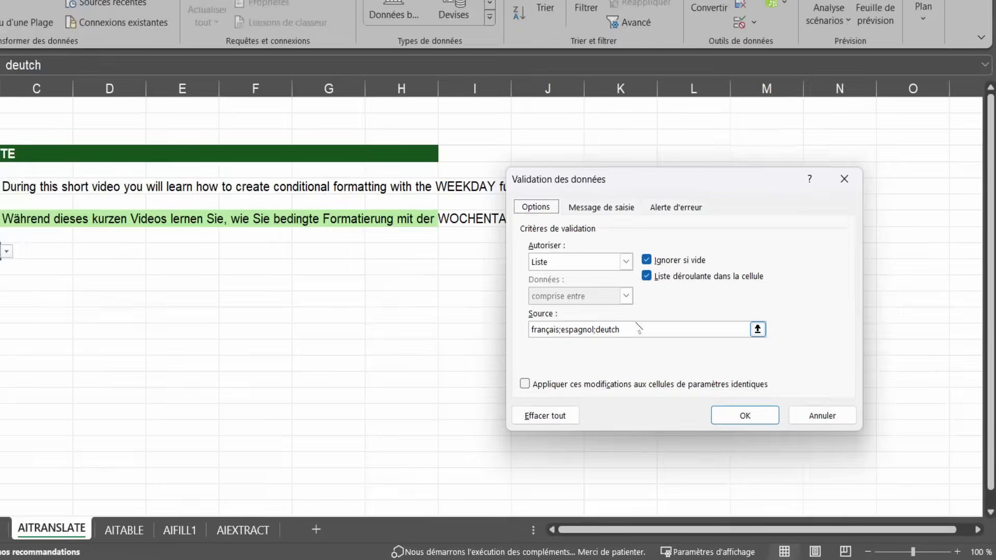
pyautogui.click(637, 329)
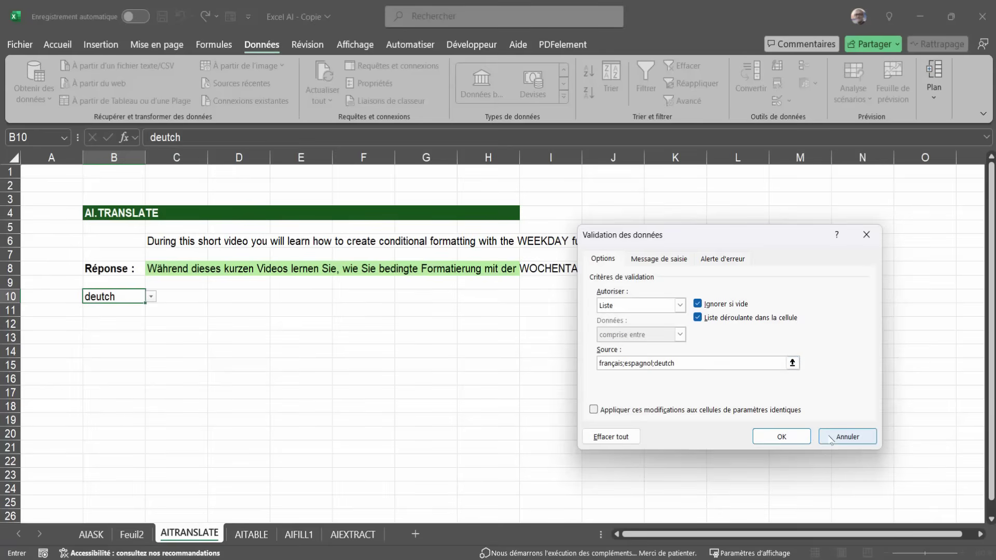
pyautogui.click(781, 437)
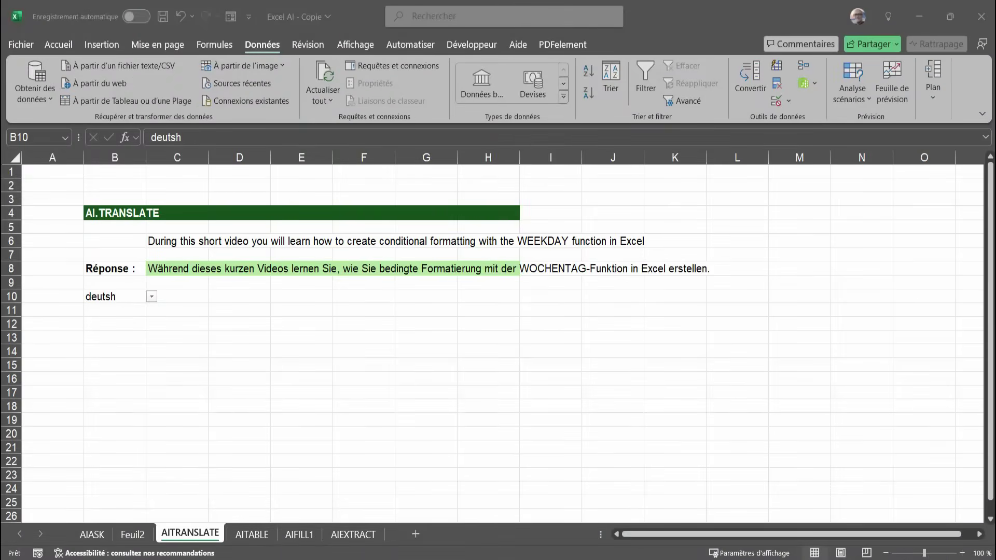
# - Change the third entry of B10's data validation list so the source reads français;espagnol;german
pyautogui.click(114, 300)
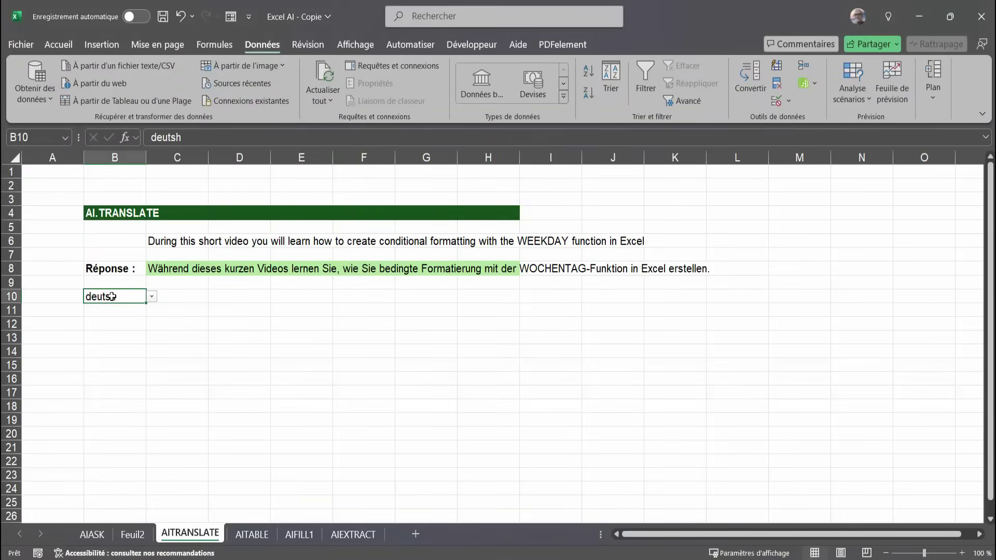
pyautogui.click(788, 101)
pyautogui.click(802, 124)
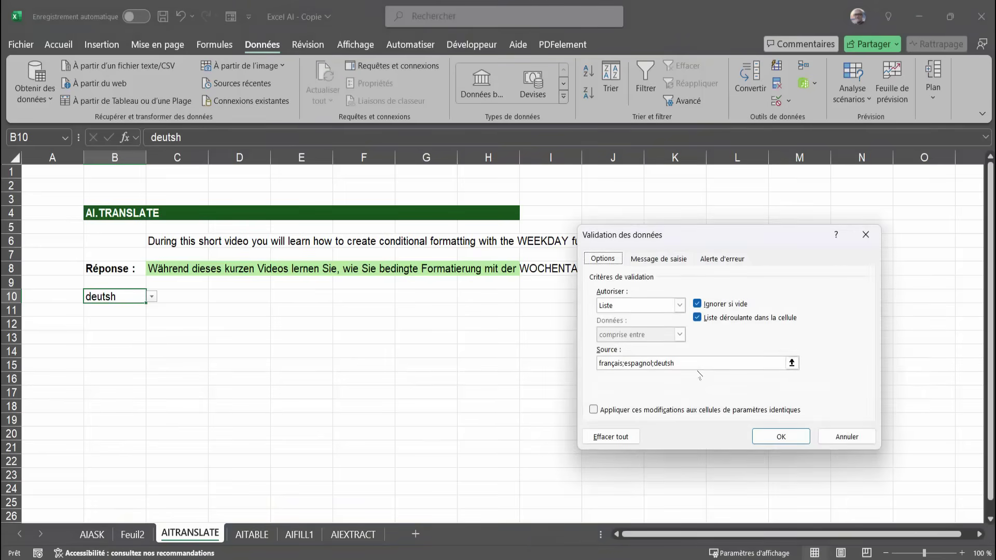
pyautogui.click(690, 361)
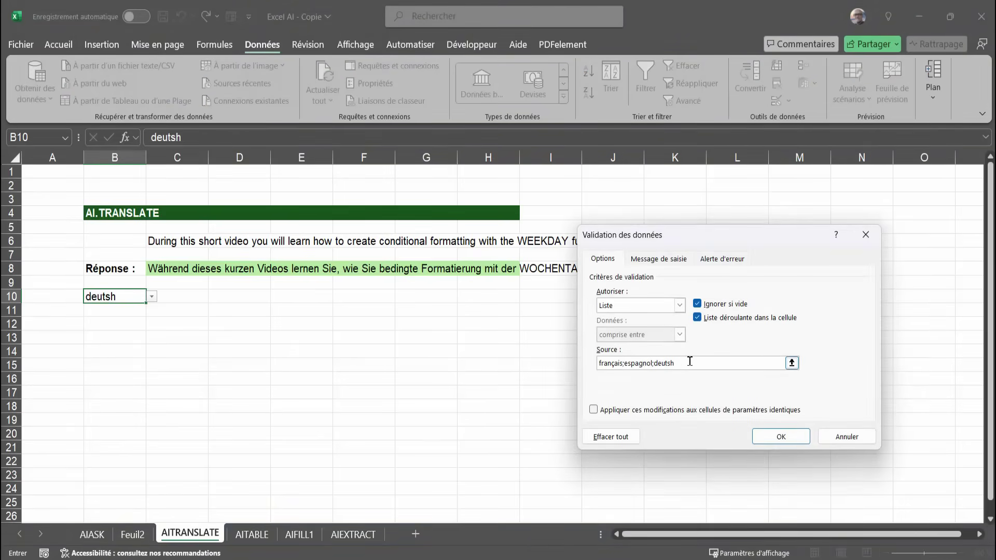
pyautogui.press('BackSpace')
pyautogui.press('BackSpace')
pyautogui.press('BackSpace')
pyautogui.press('BackSpace')
pyautogui.press('BackSpace')
pyautogui.press('BackSpace')
pyautogui.write('german')
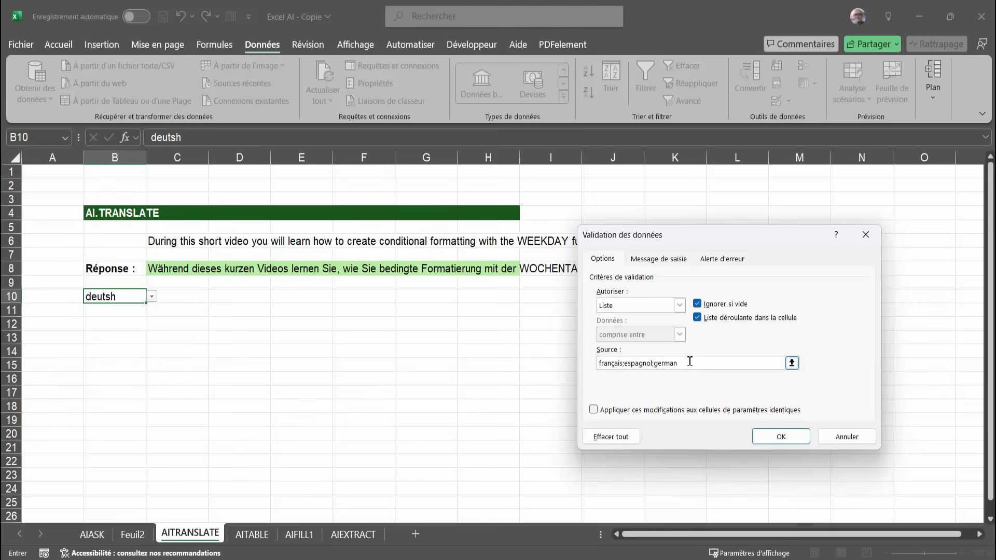
pyautogui.click(786, 438)
# - Select german as the target language in B10 and return it to français
pyautogui.click(151, 297)
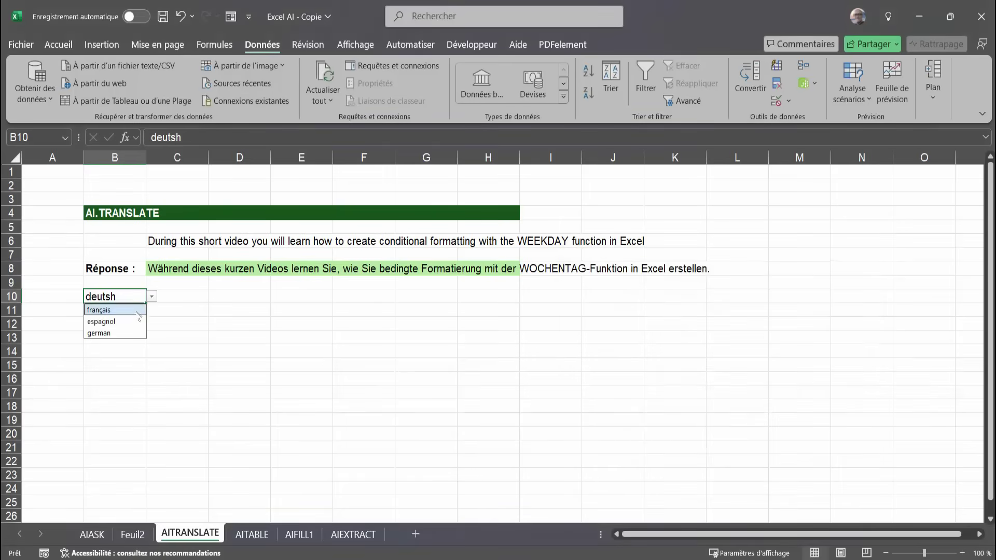
pyautogui.click(115, 333)
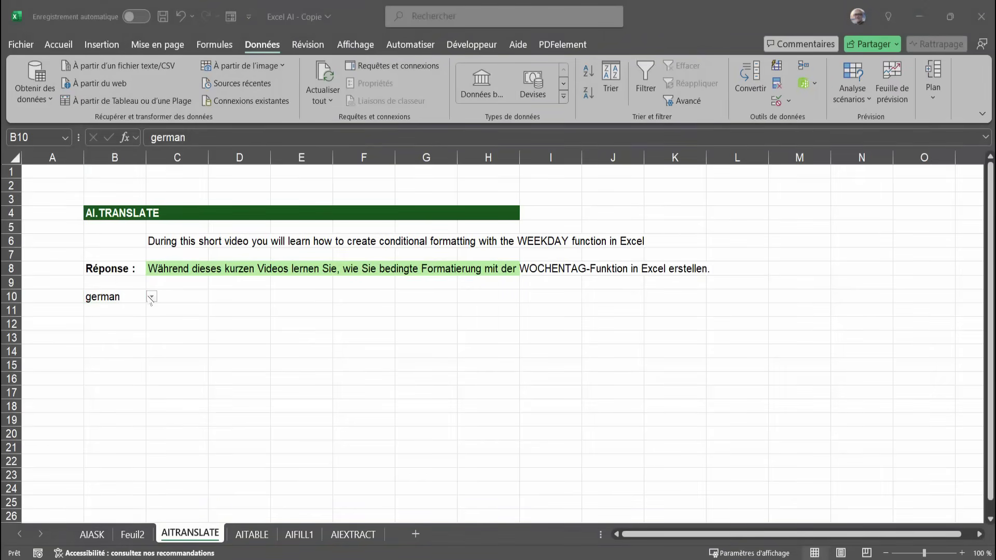
pyautogui.click(151, 298)
pyautogui.click(107, 312)
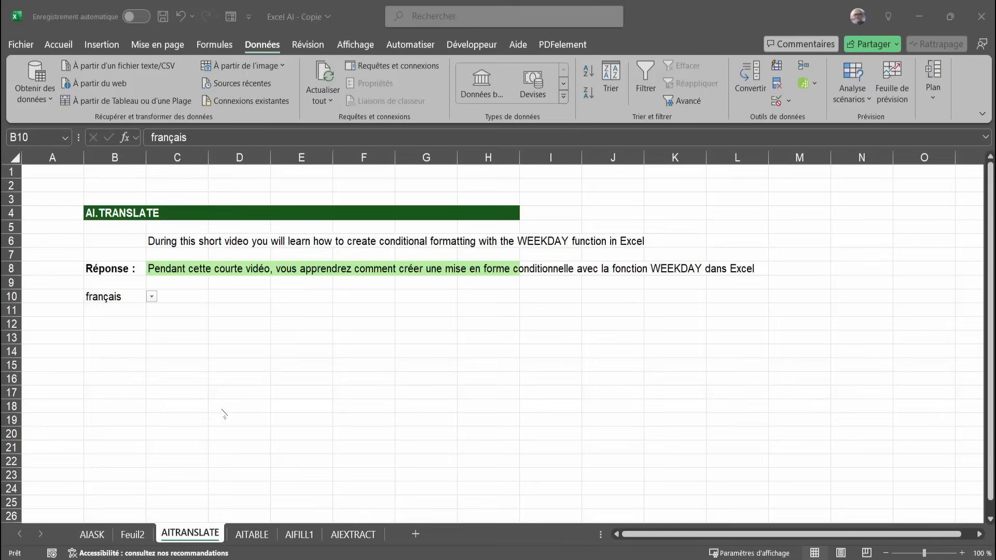
# - On the AITABLE sheet, enter =AI.TABLE(C5) in C7 to generate a table from the city-population prompt
pyautogui.click(252, 534)
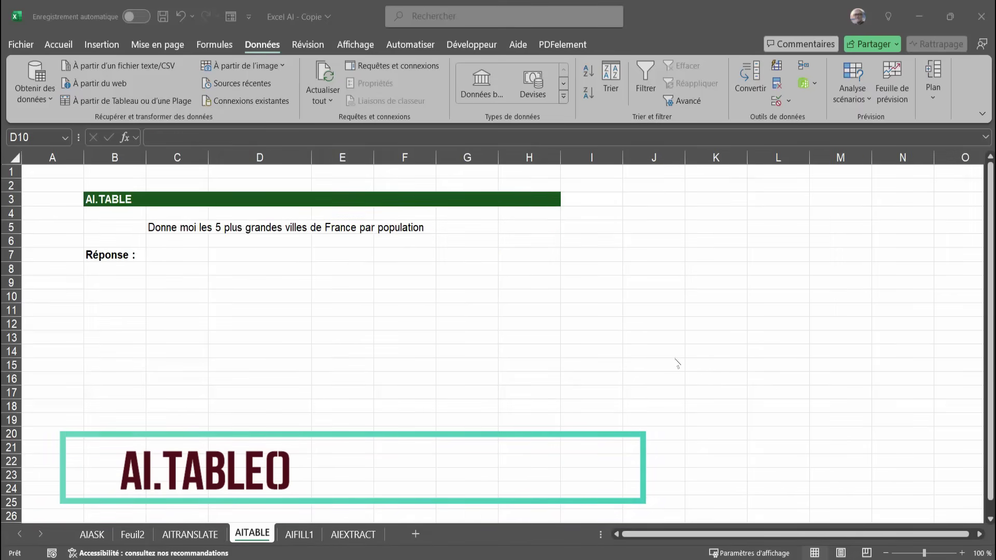
pyautogui.click(177, 259)
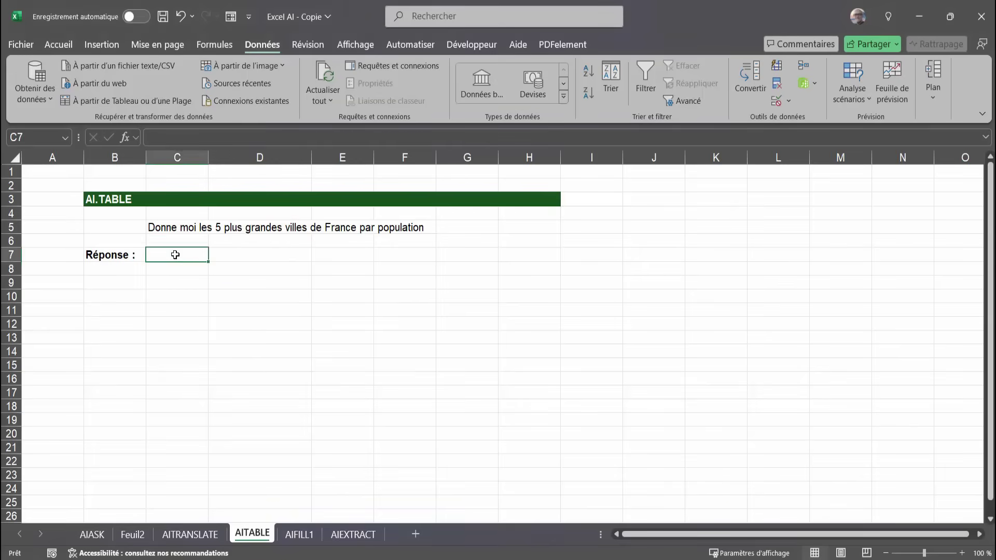
pyautogui.click(156, 227)
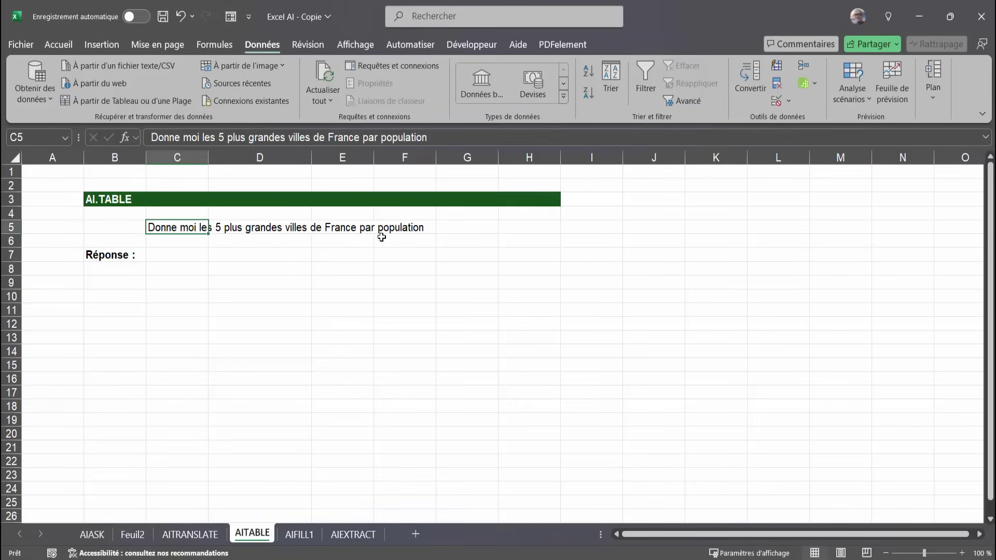
pyautogui.click(175, 256)
pyautogui.write('=')
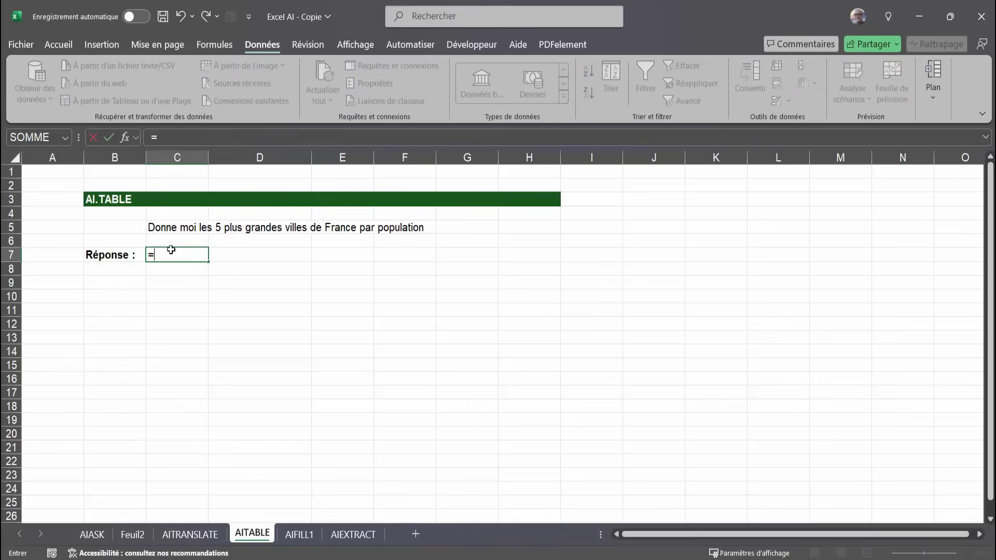
pyautogui.write('ai')
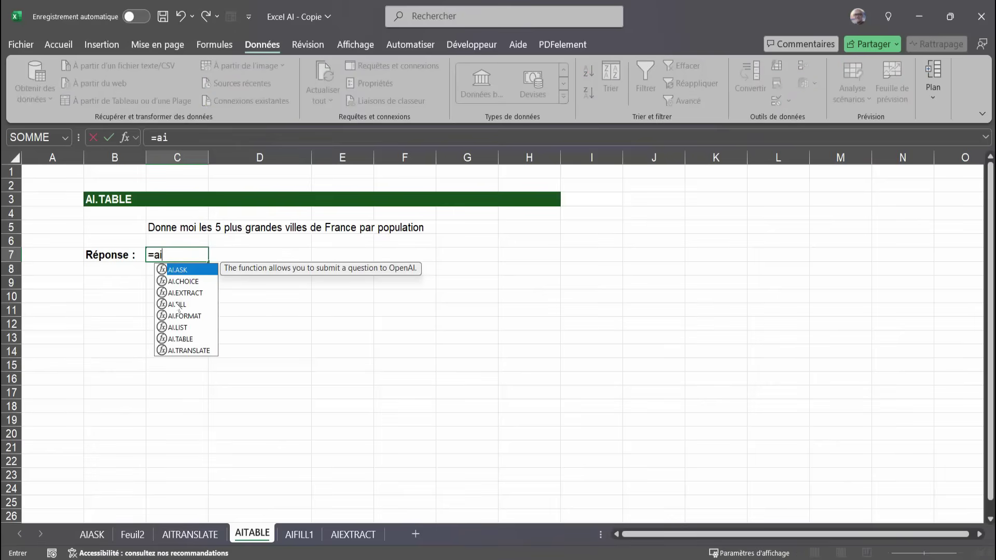
pyautogui.doubleClick(181, 339)
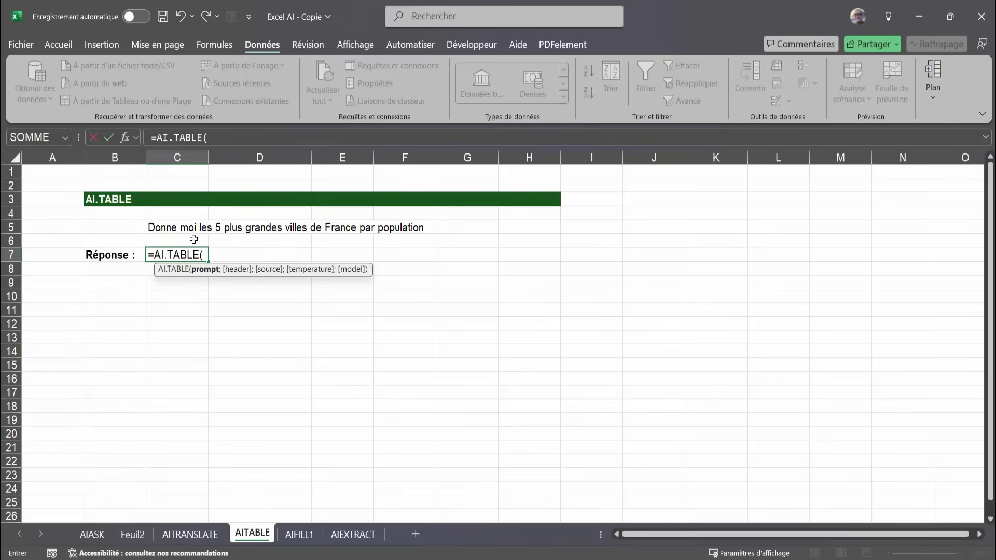
pyautogui.click(167, 224)
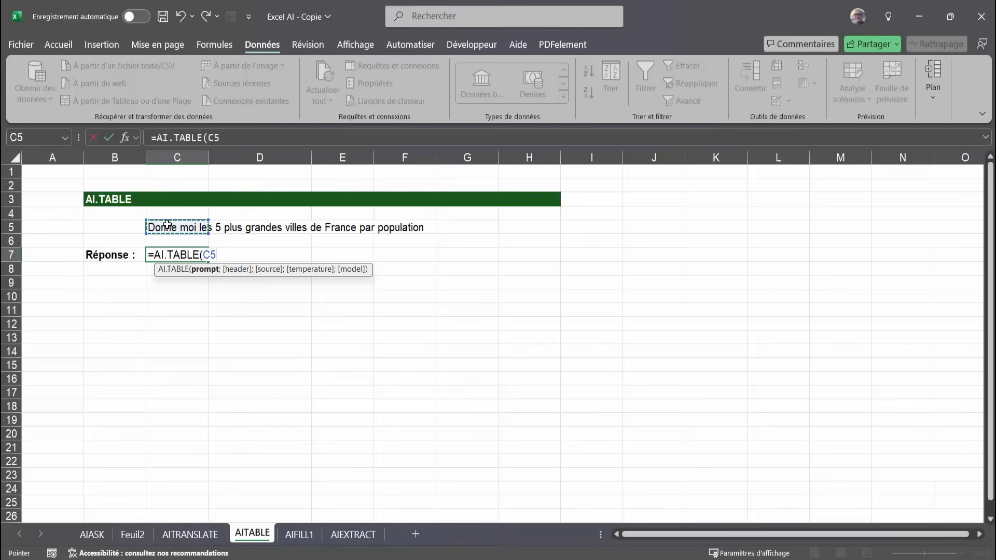
pyautogui.press('Return')
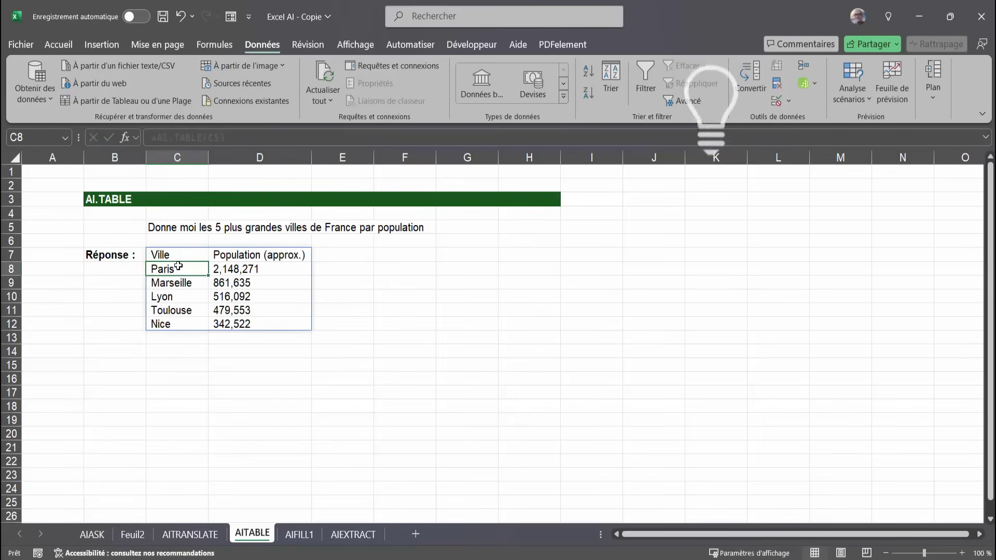
pyautogui.click(351, 431)
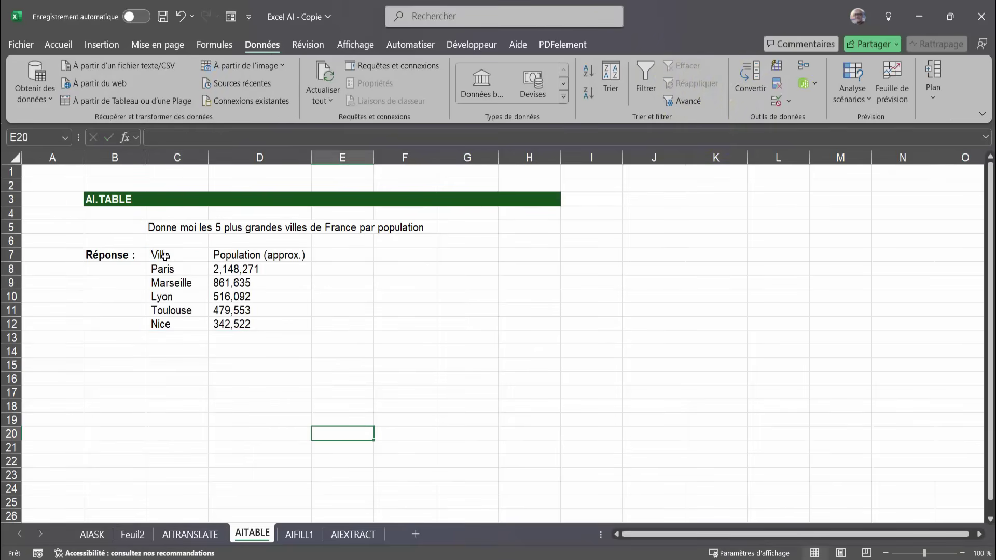
pyautogui.click(173, 275)
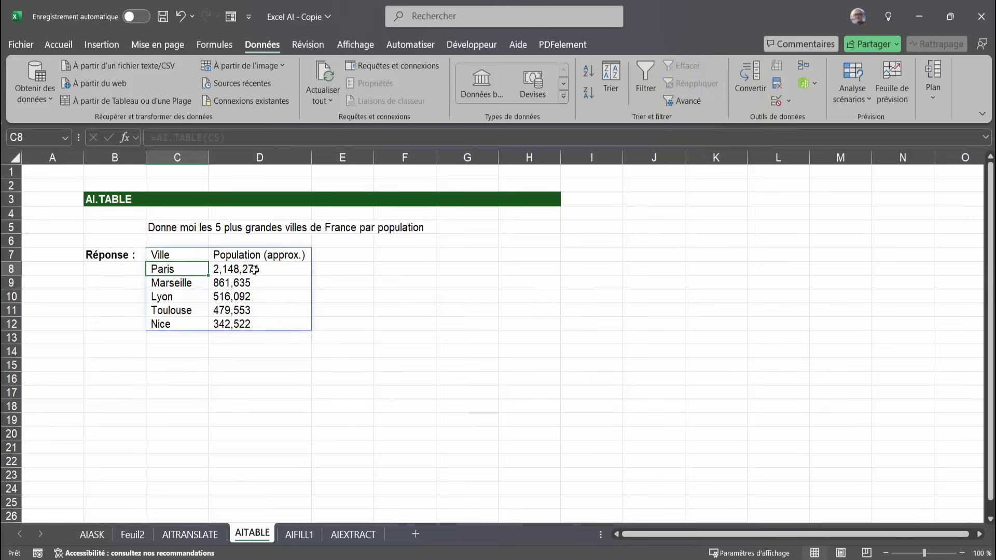
# - Extend the prompt in C5 with "et quel est la maire actuel" so the table also lists each city's mayor
pyautogui.click(166, 229)
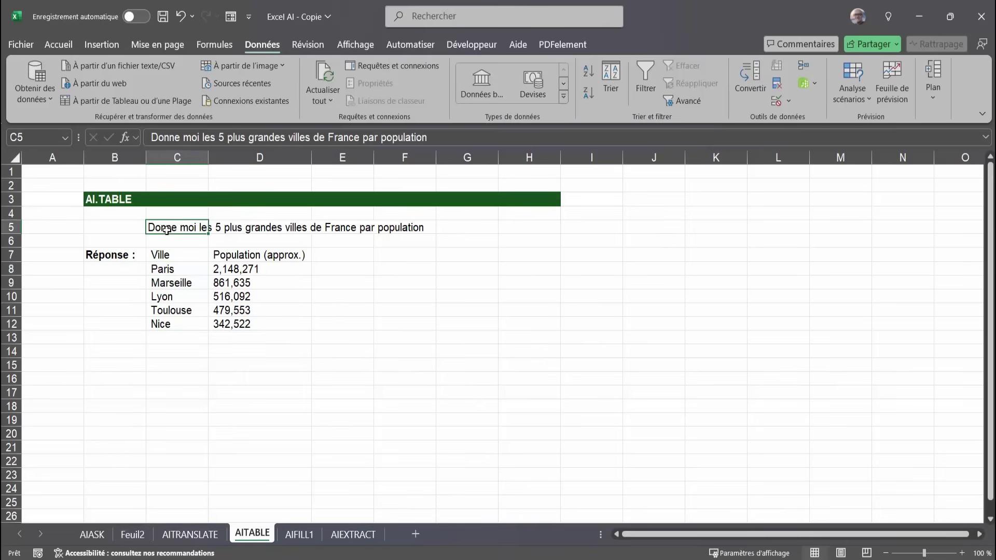
pyautogui.click(467, 141)
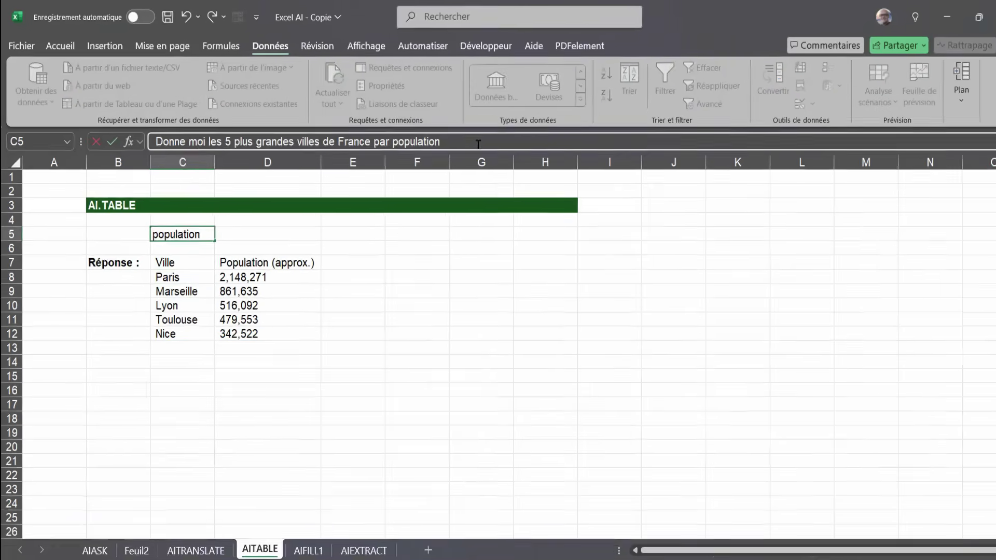
pyautogui.write('et qeul')
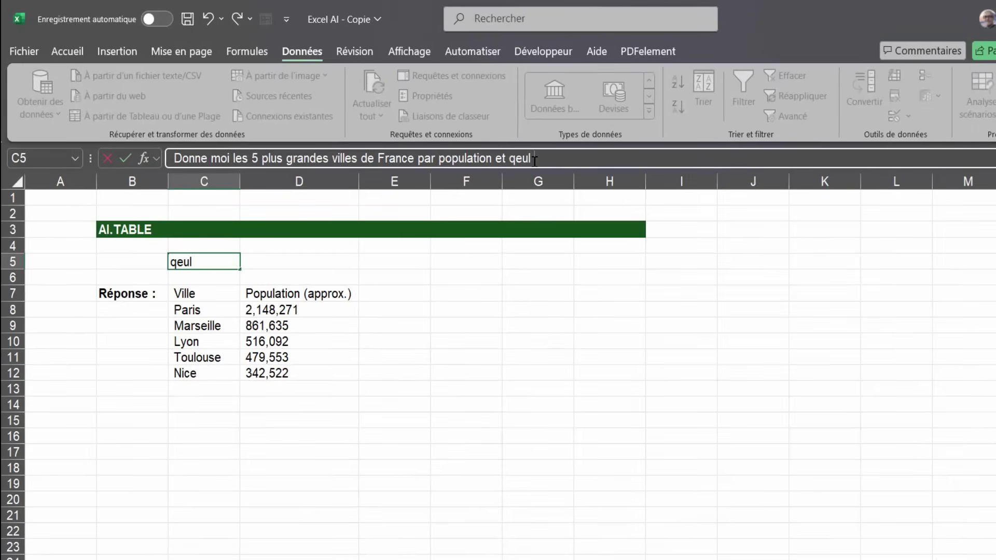
pyautogui.press('BackSpace')
pyautogui.press('BackSpace')
pyautogui.write('el est la marire')
pyautogui.press('BackSpace')
pyautogui.press('BackSpace')
pyautogui.press('BackSpace')
pyautogui.write('ire atue')
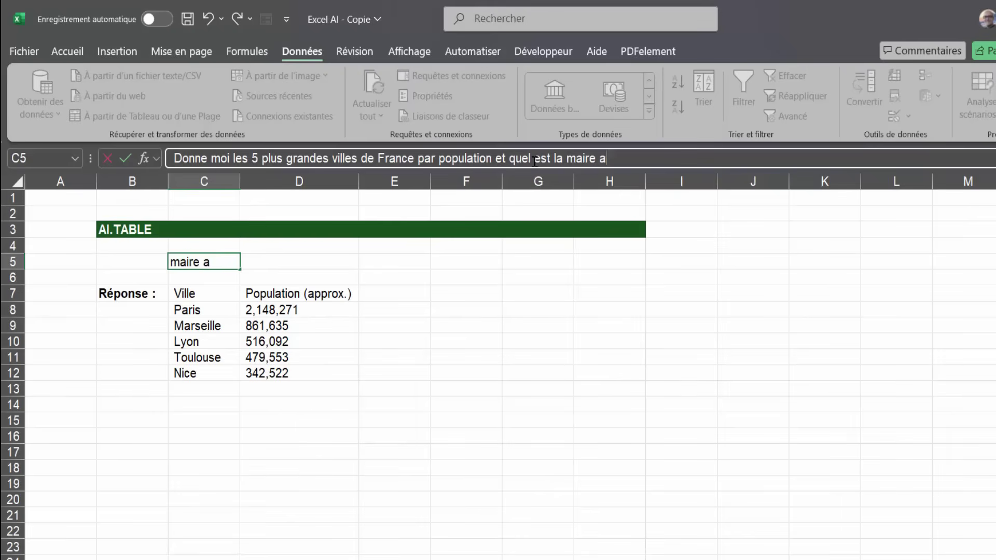
pyautogui.press('BackSpace')
pyautogui.press('BackSpace')
pyautogui.write('ctuel')
pyautogui.press('Return')
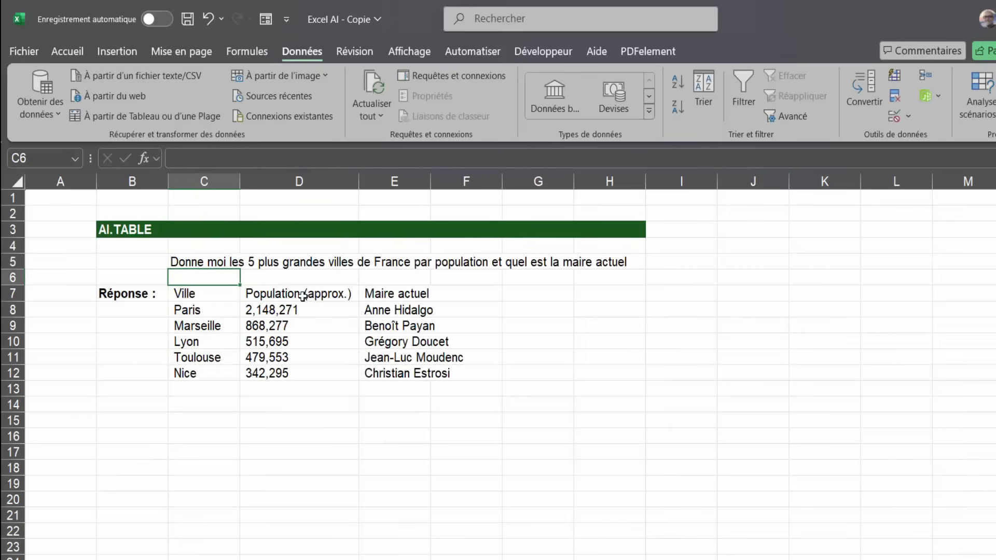
pyautogui.click(384, 294)
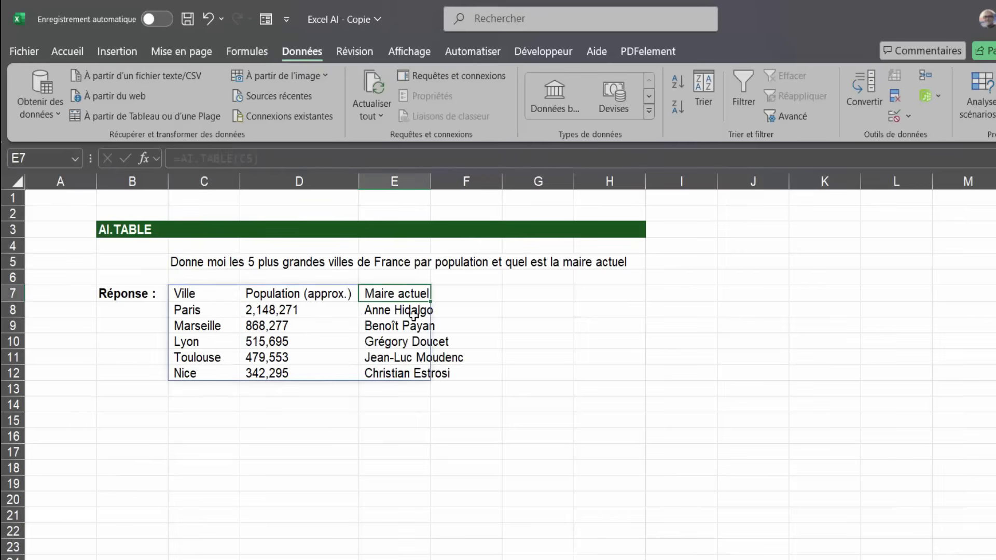
pyautogui.click(440, 486)
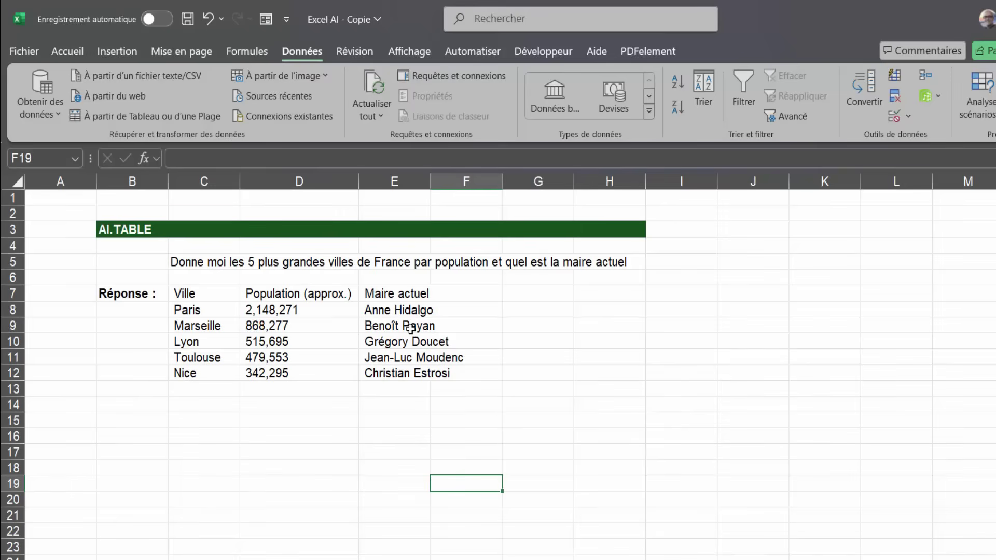
pyautogui.click(367, 449)
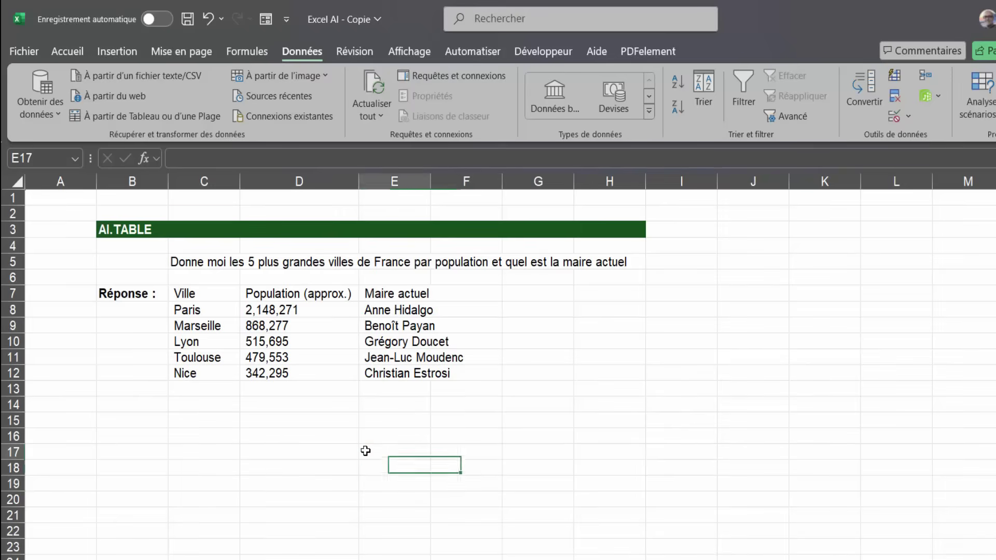
# - Open the AIFILL1 sheet and review the Paris example row and the cities that lack a department and population
pyautogui.click(233, 418)
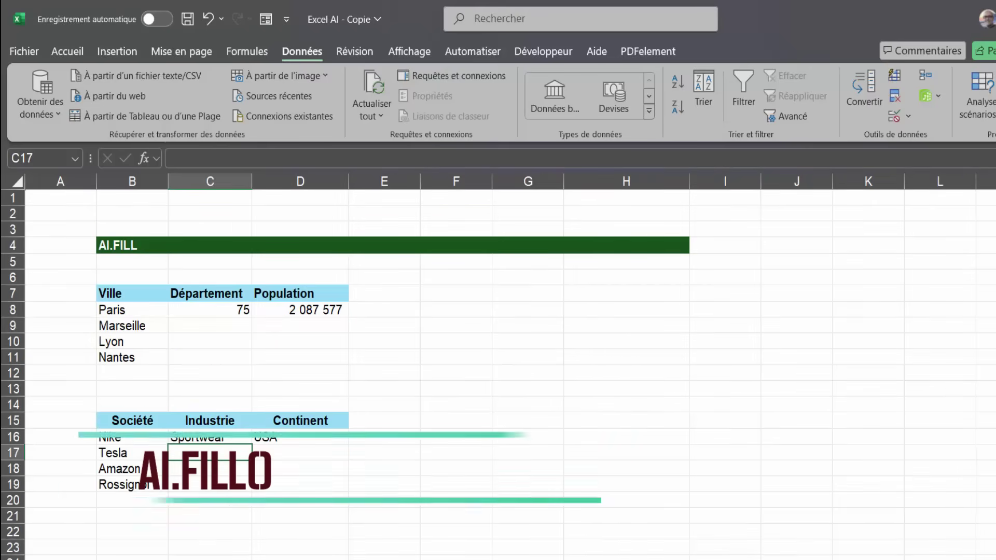
pyautogui.moveTo(119, 309); pyautogui.dragTo(200, 313)
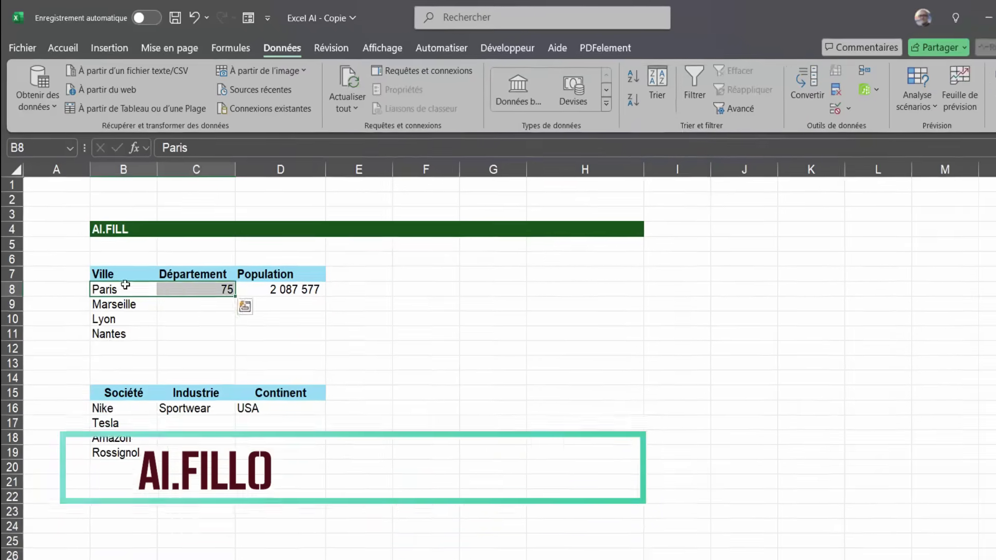
pyautogui.click(218, 288)
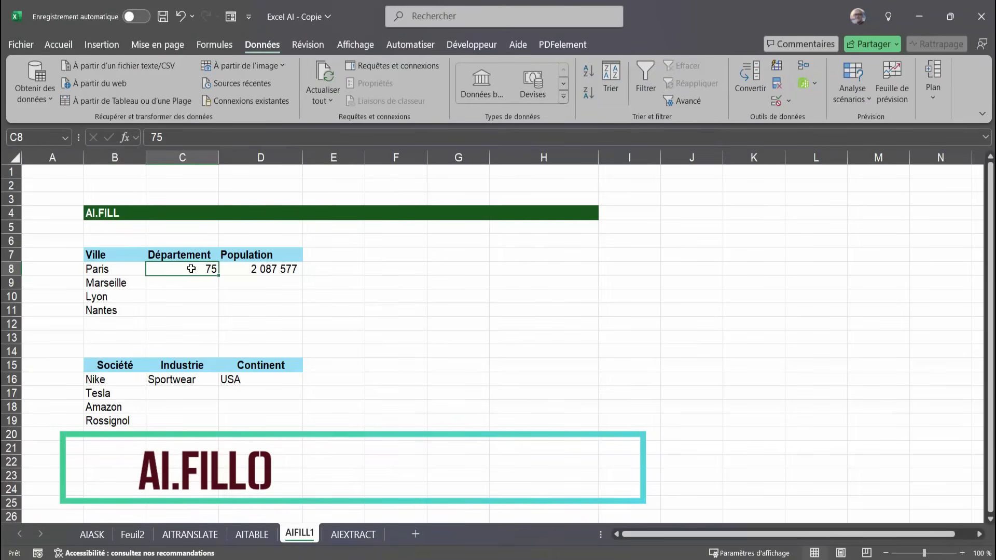
pyautogui.click(256, 267)
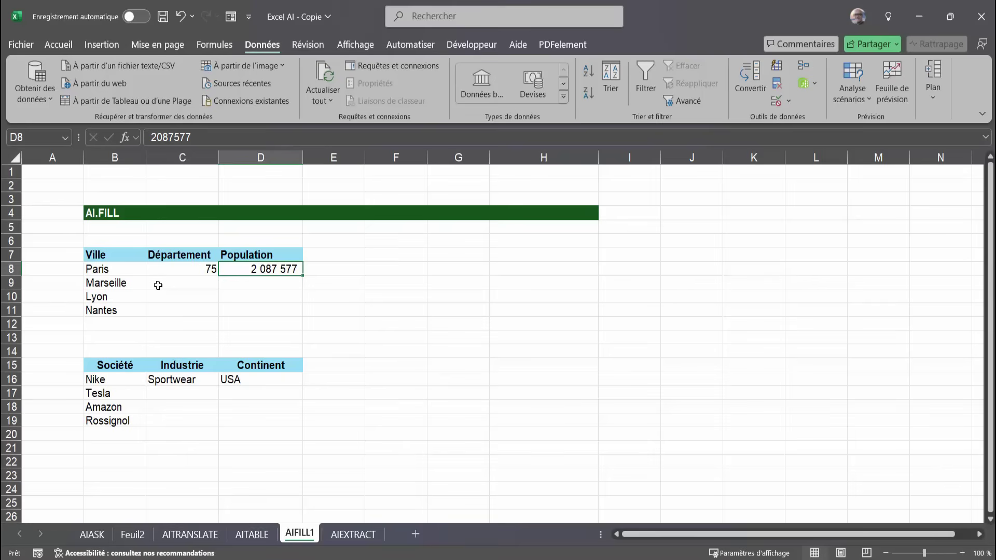
pyautogui.click(107, 284)
pyautogui.click(105, 297)
pyautogui.click(104, 311)
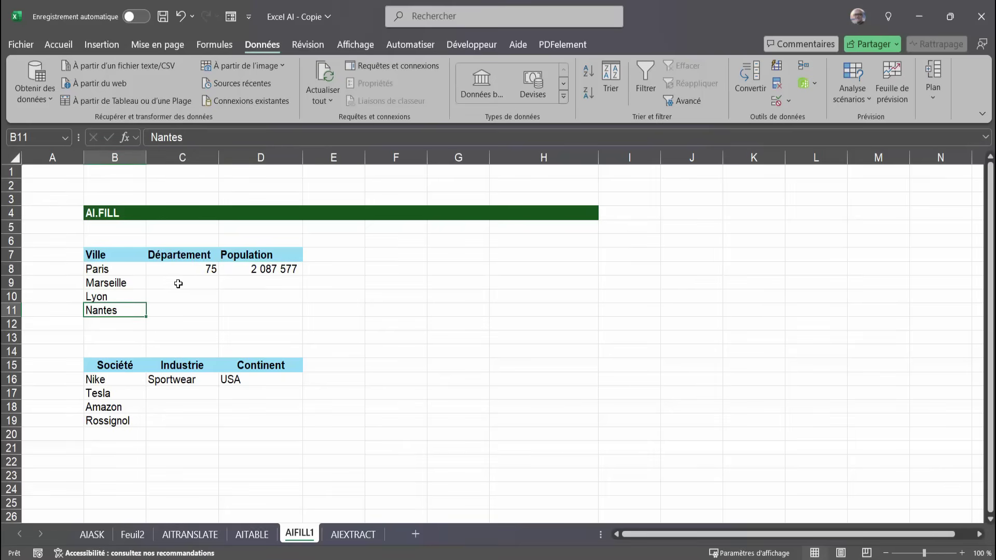
# - Fill in the missing city data with an AI.FILL formula in C9, using B7:D8 as the example and B9:B11 as the partial data
pyautogui.click(178, 282)
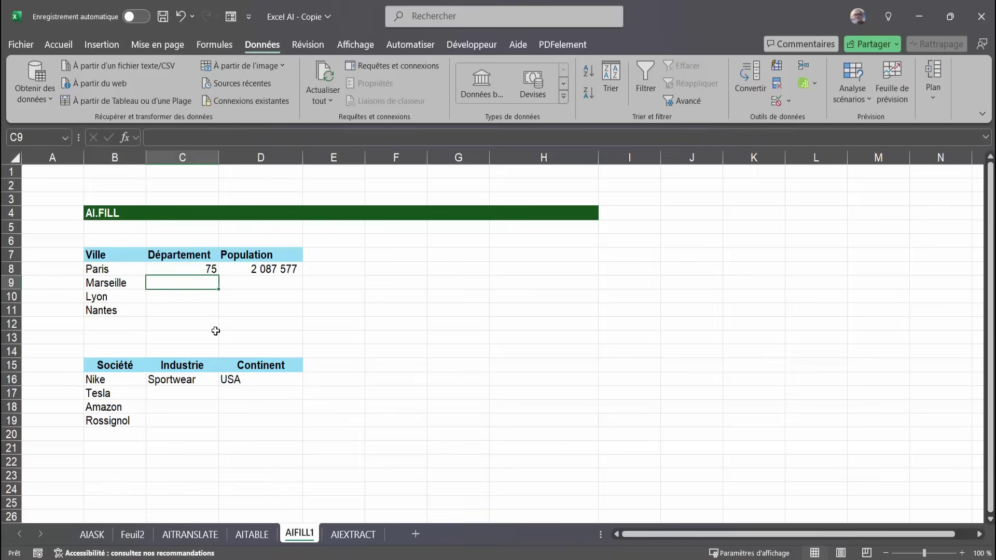
pyautogui.write('+')
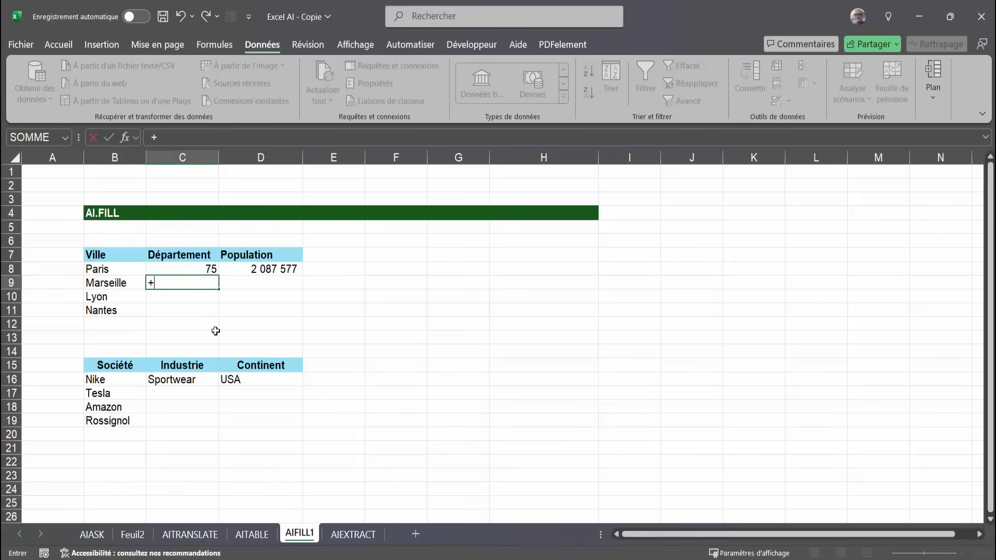
pyautogui.write('AI')
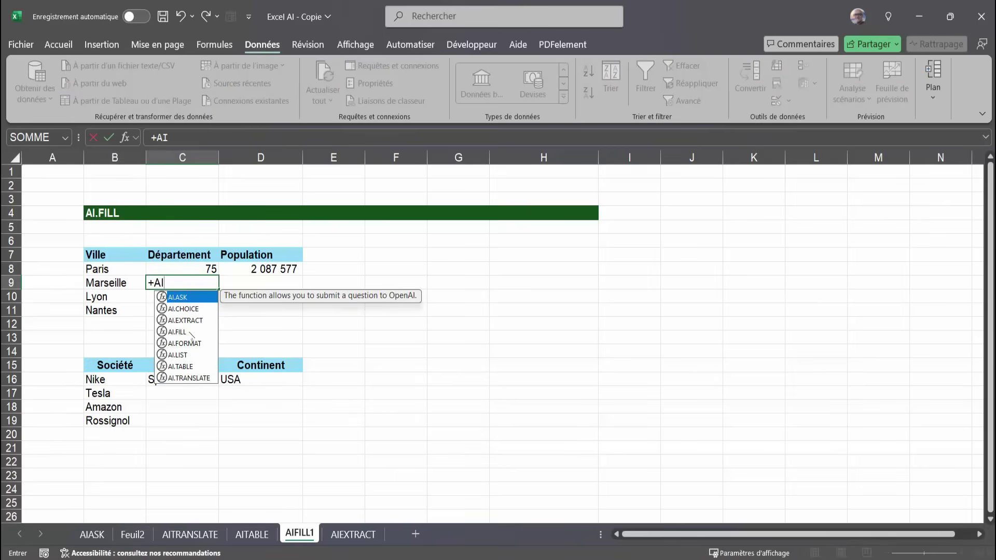
pyautogui.doubleClick(189, 333)
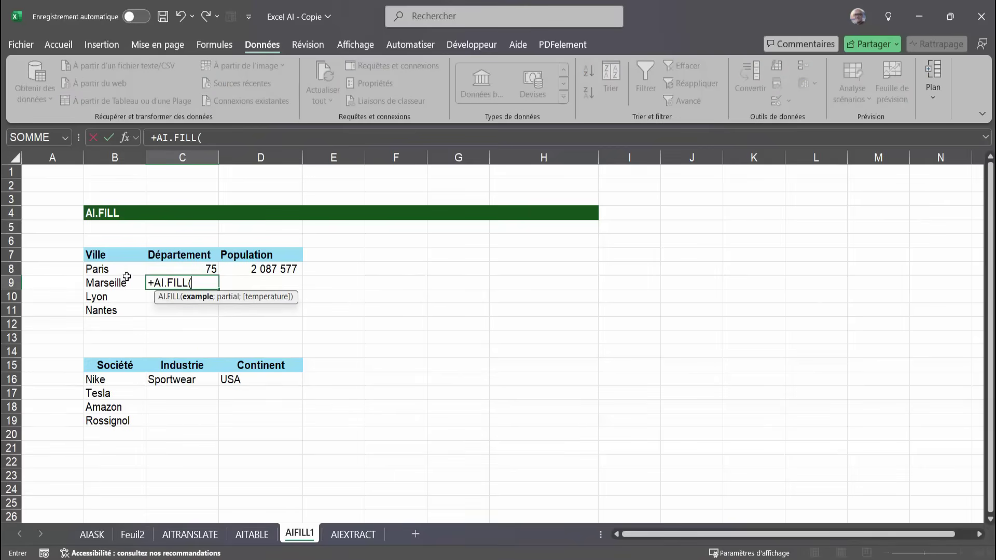
pyautogui.moveTo(98, 254); pyautogui.dragTo(262, 268)
pyautogui.write('.')
pyautogui.write(';')
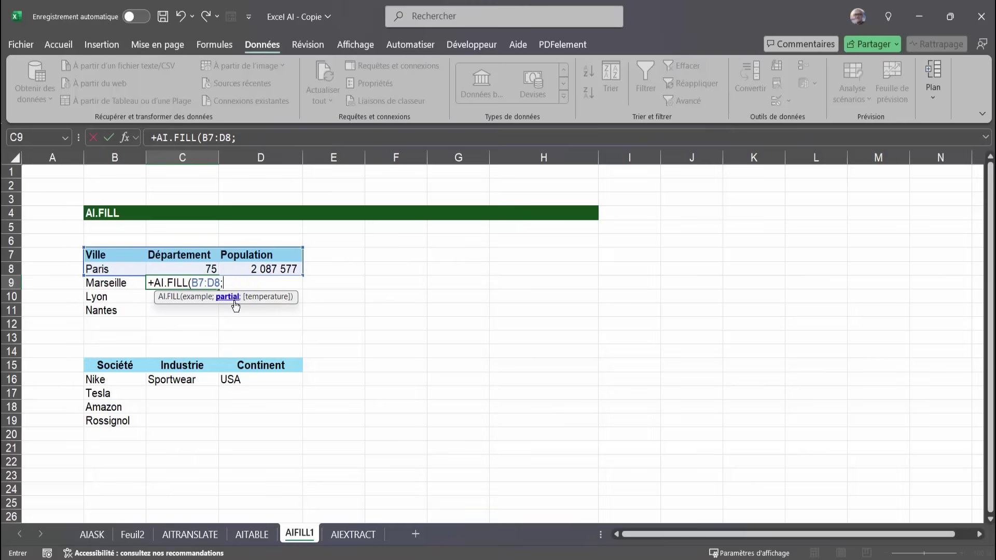
pyautogui.moveTo(118, 282); pyautogui.dragTo(115, 306)
pyautogui.write(')')
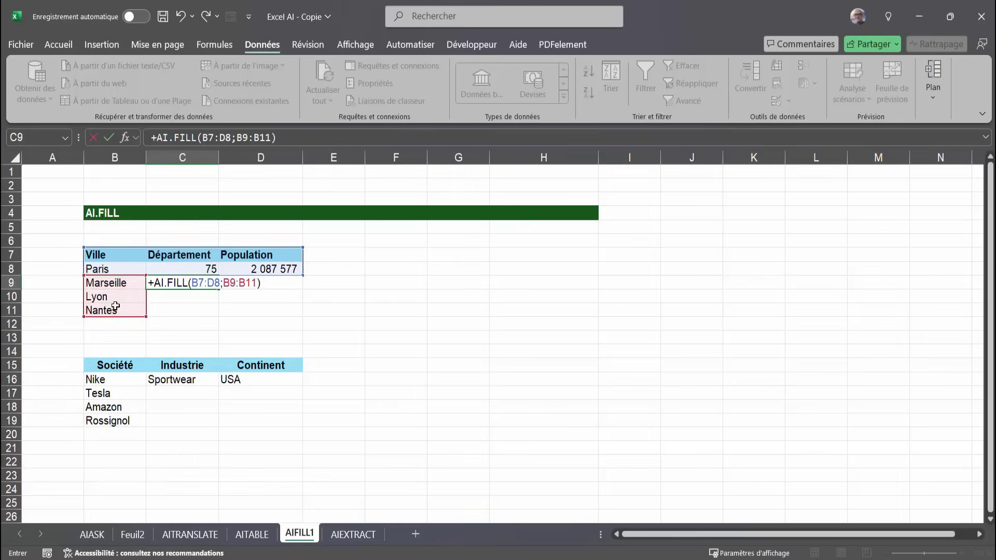
pyautogui.press('Return')
pyautogui.click(264, 338)
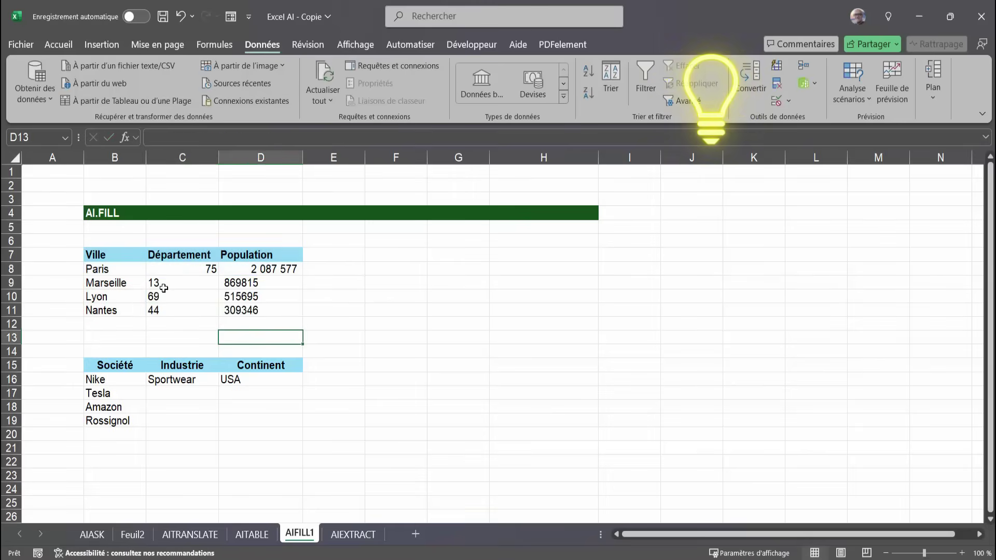
pyautogui.click(158, 285)
pyautogui.click(164, 298)
pyautogui.click(167, 311)
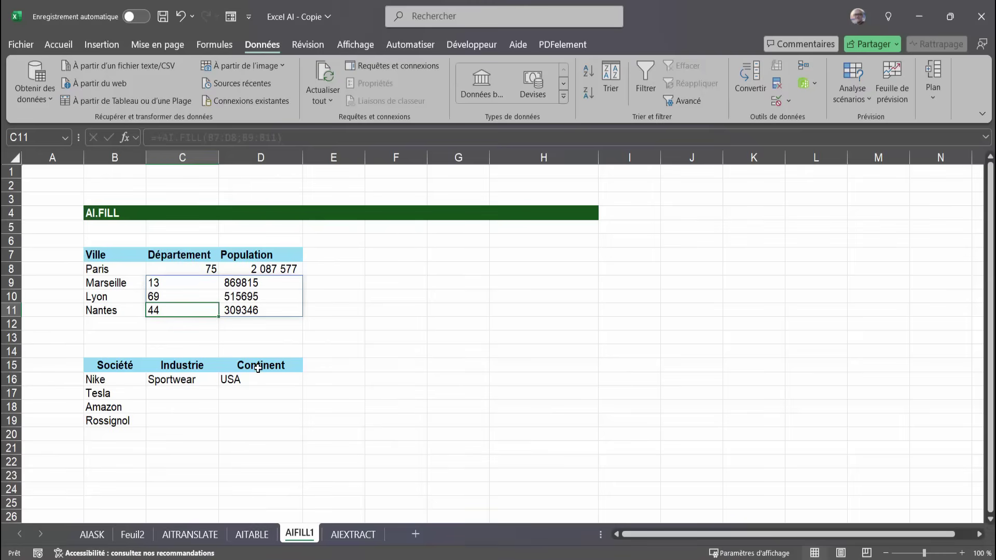
# - Fill in the missing company industries and continents with an AI.FILL formula in C17, using B15:D16 as the example and B17:B19 as the partial data
pyautogui.click(177, 394)
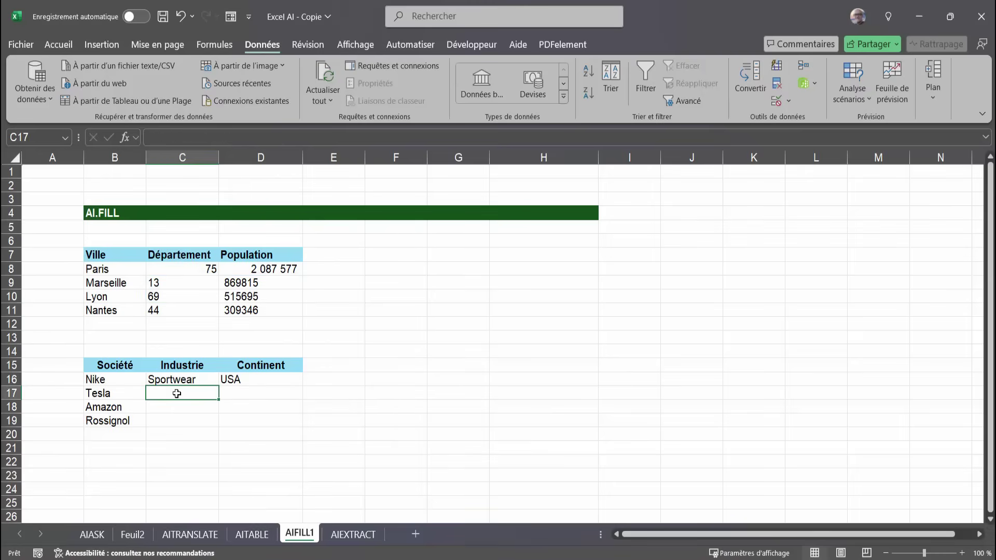
pyautogui.write('=ai')
pyautogui.doubleClick(178, 442)
pyautogui.moveTo(110, 367); pyautogui.dragTo(248, 378)
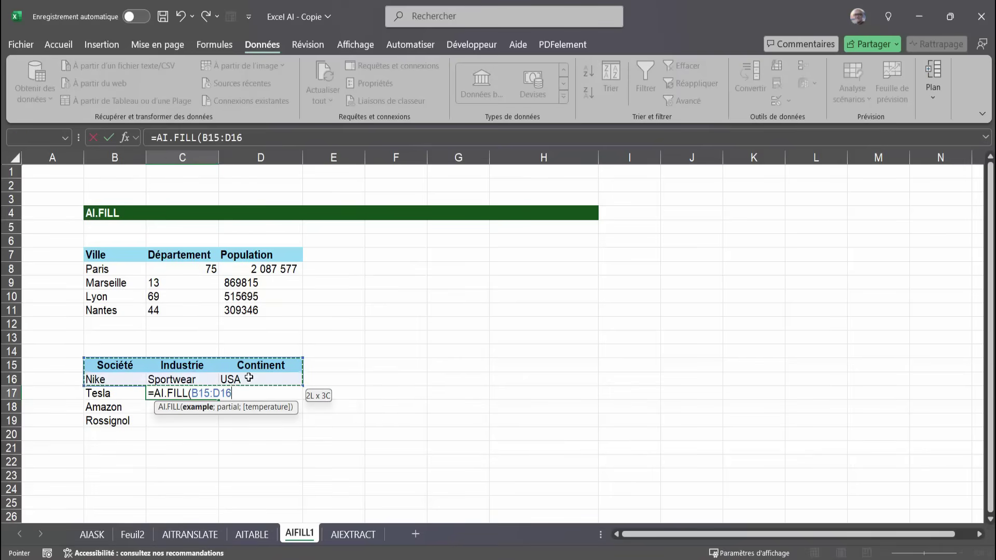
pyautogui.write(';')
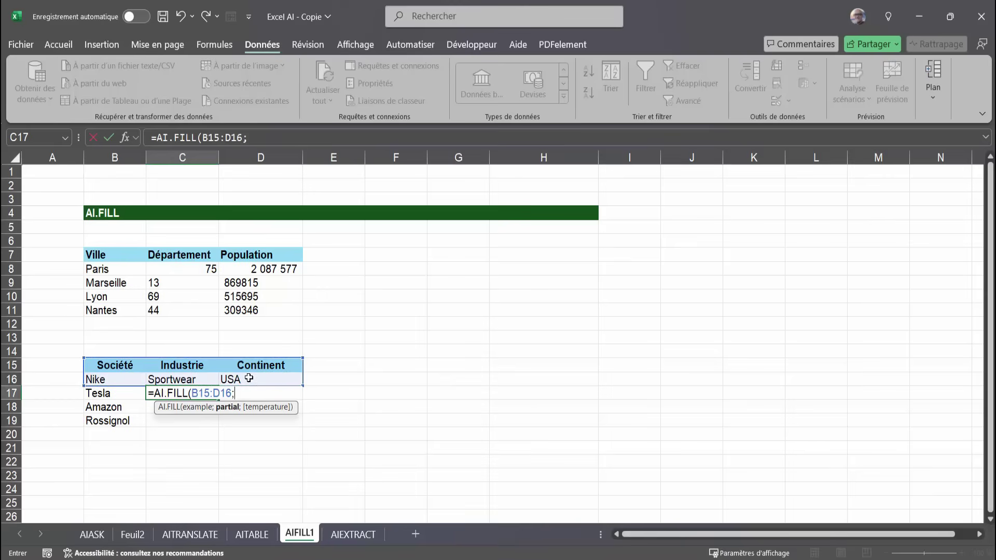
pyautogui.click(99, 396)
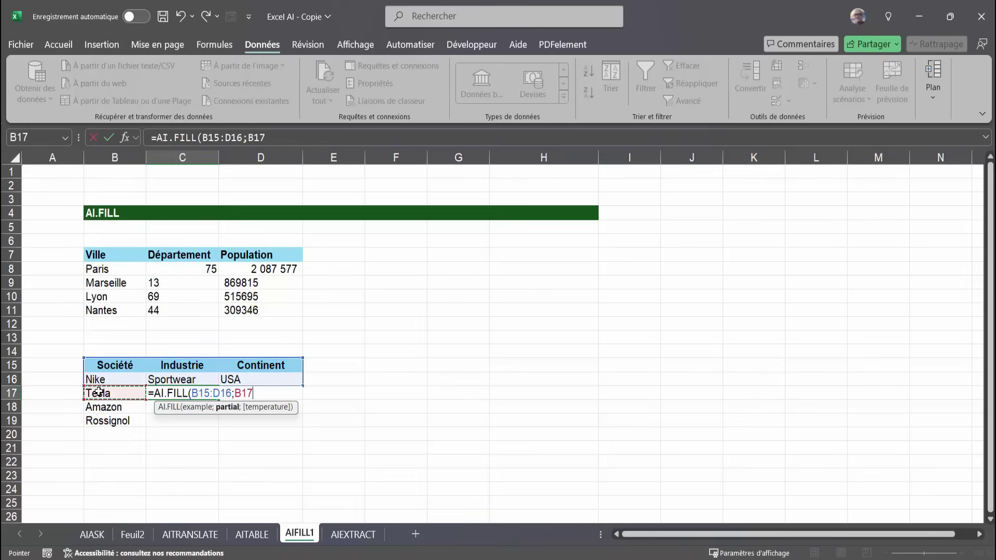
pyautogui.moveTo(100, 399); pyautogui.dragTo(103, 420)
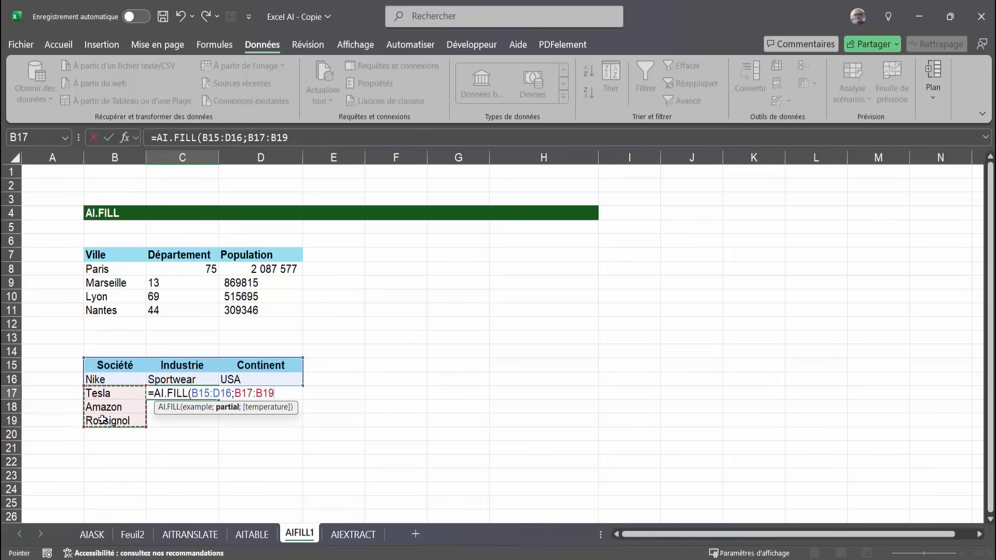
pyautogui.press('Return')
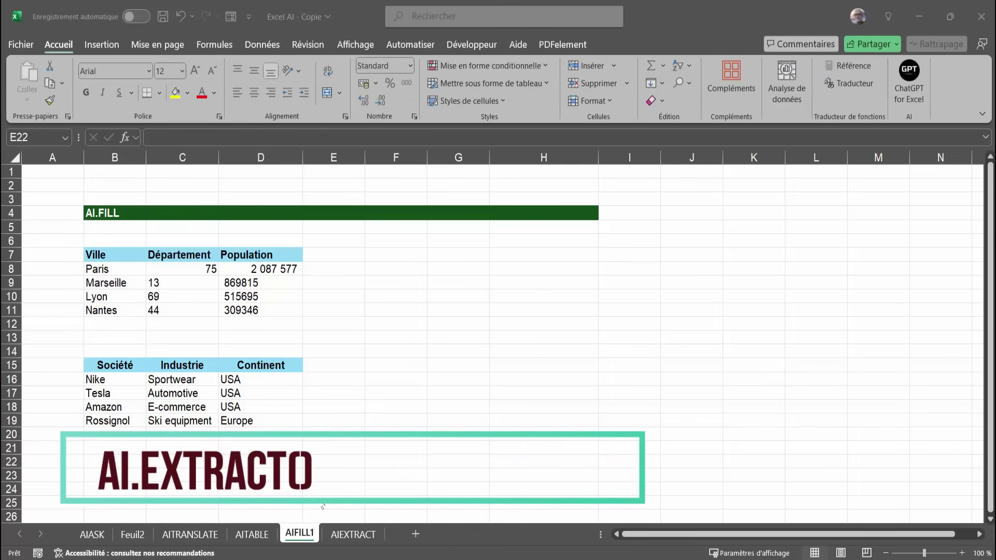
# - Open the AIEXTRACT sheet and review the Exemple 1 sentences in B8:B12 that contain first and last names
pyautogui.click(348, 536)
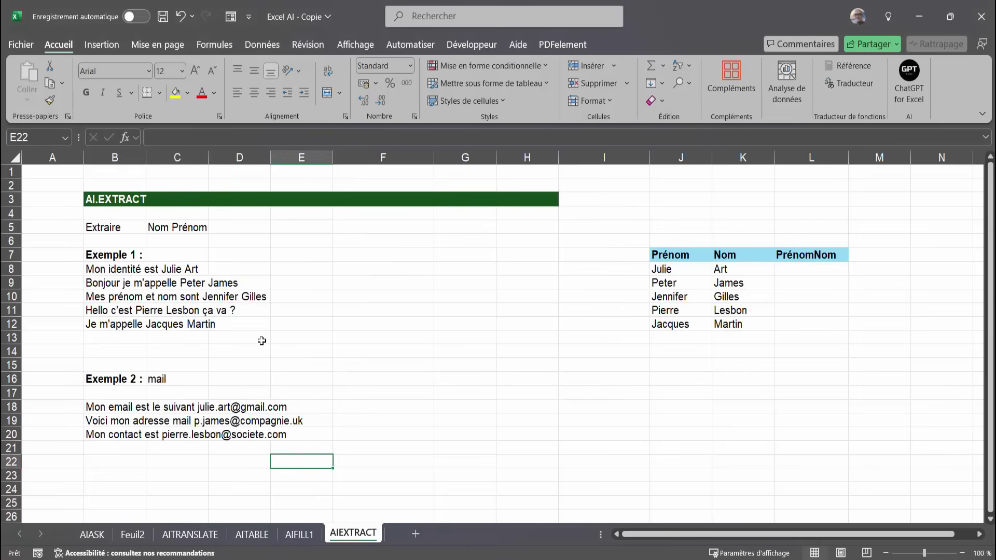
pyautogui.moveTo(119, 270); pyautogui.dragTo(116, 325)
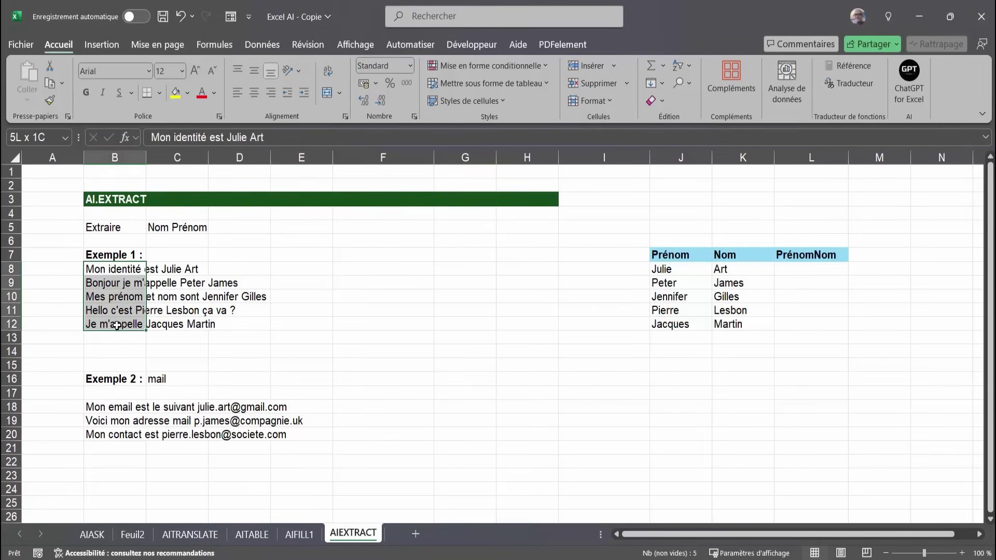
pyautogui.click(177, 340)
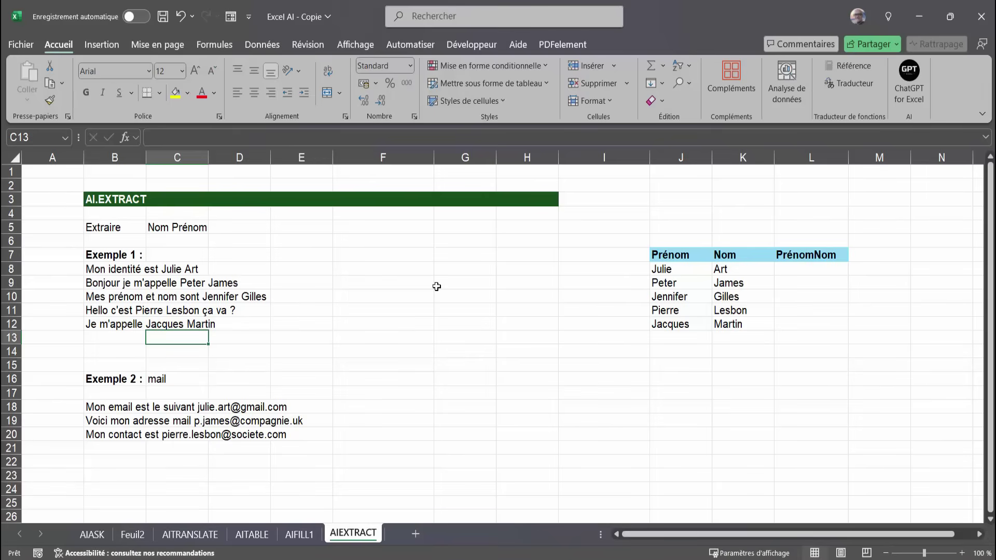
# - Enter the first person's full name in L8 and Flash Fill the rest of the PrénomNom column down to L12
pyautogui.moveTo(679, 158); pyautogui.dragTo(815, 157)
pyautogui.click(803, 269)
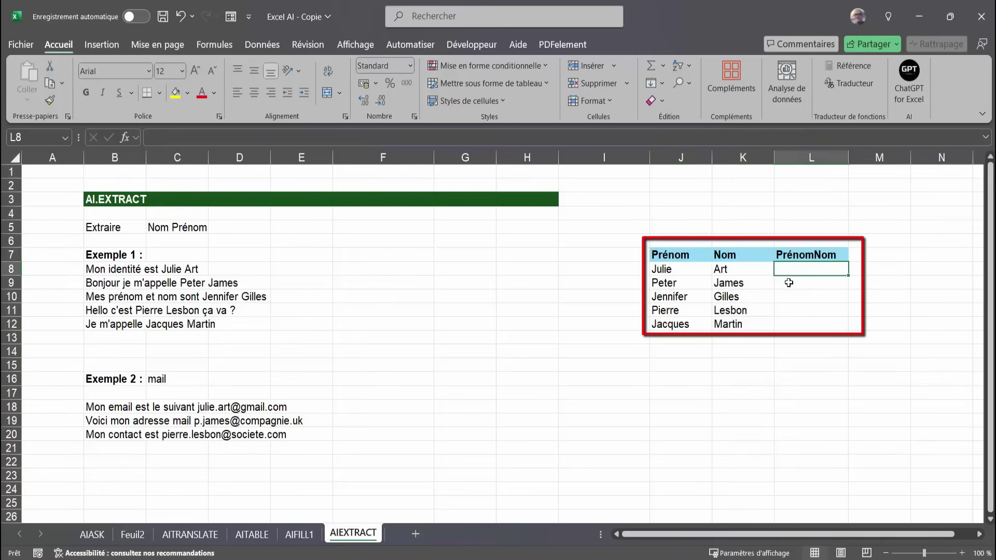
pyautogui.write('Juli')
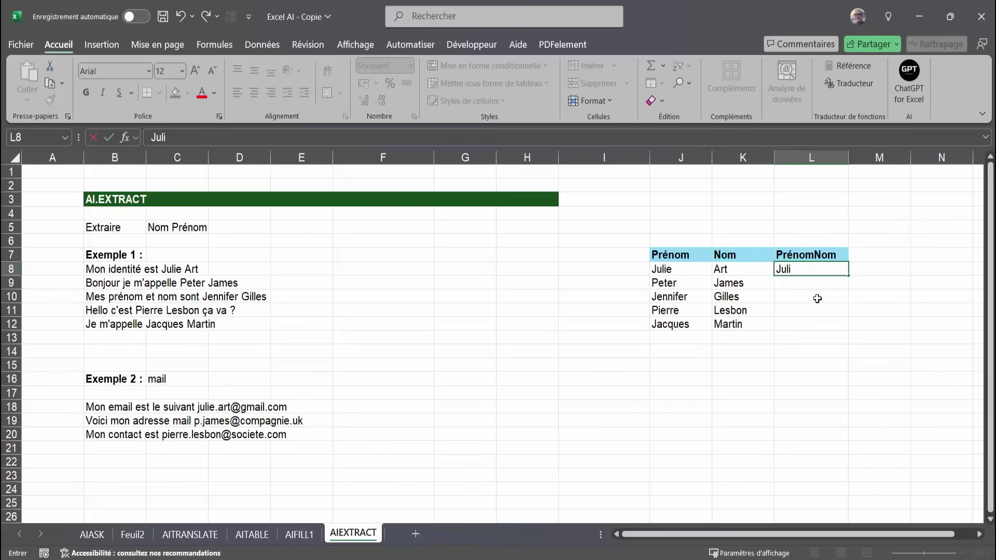
pyautogui.write('e Art')
pyautogui.press('Return')
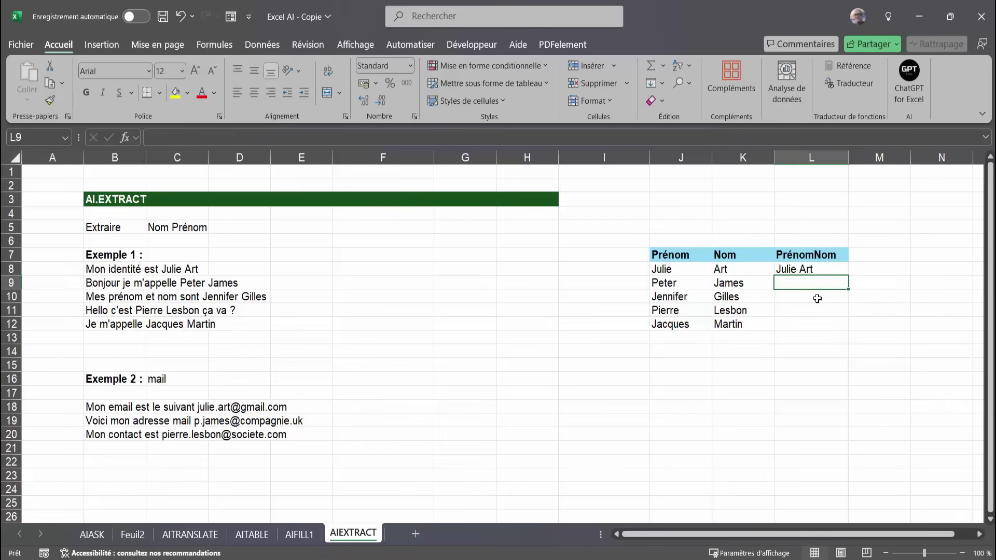
pyautogui.hotkey('ctrl', 'e')
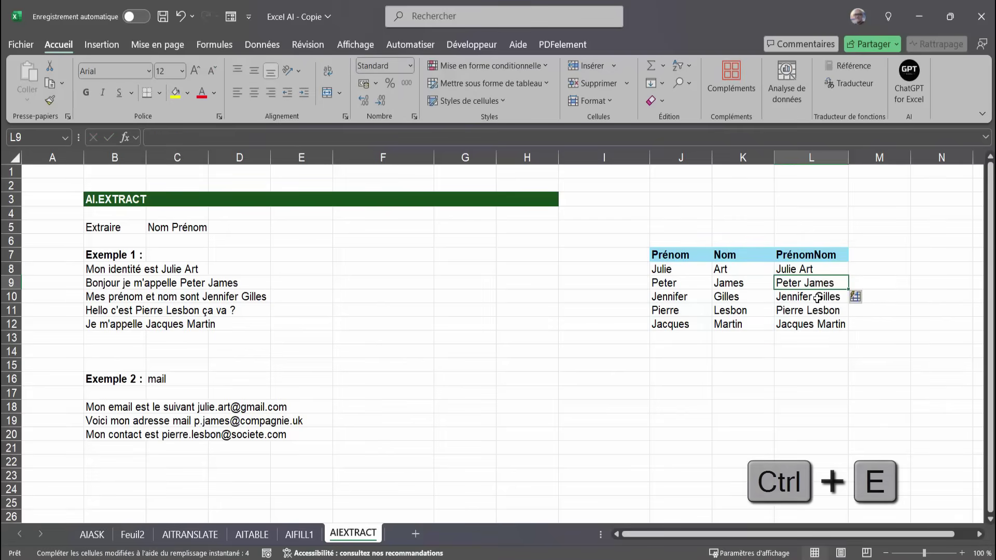
pyautogui.click(802, 371)
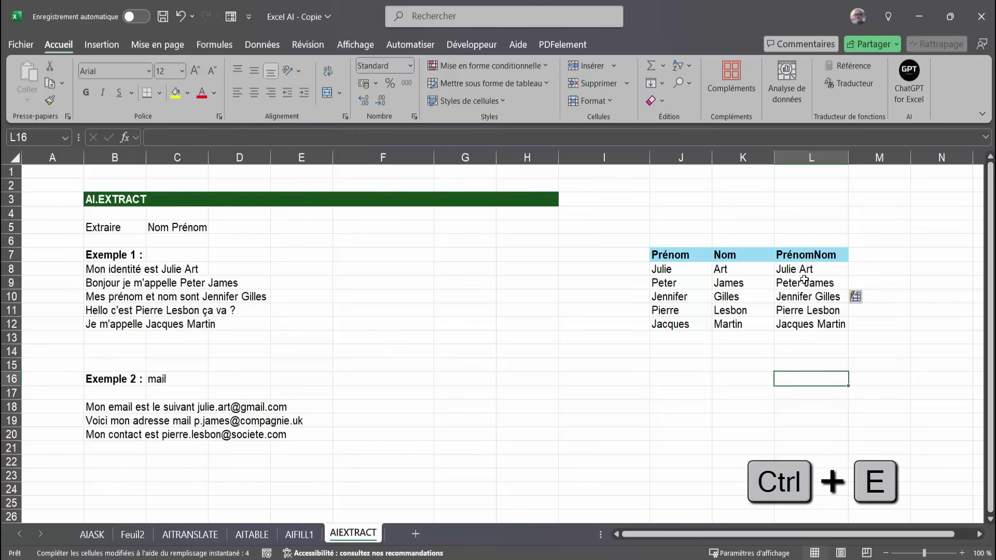
pyautogui.click(803, 282)
pyautogui.press('Down')
pyautogui.press('Down')
pyautogui.press('Down')
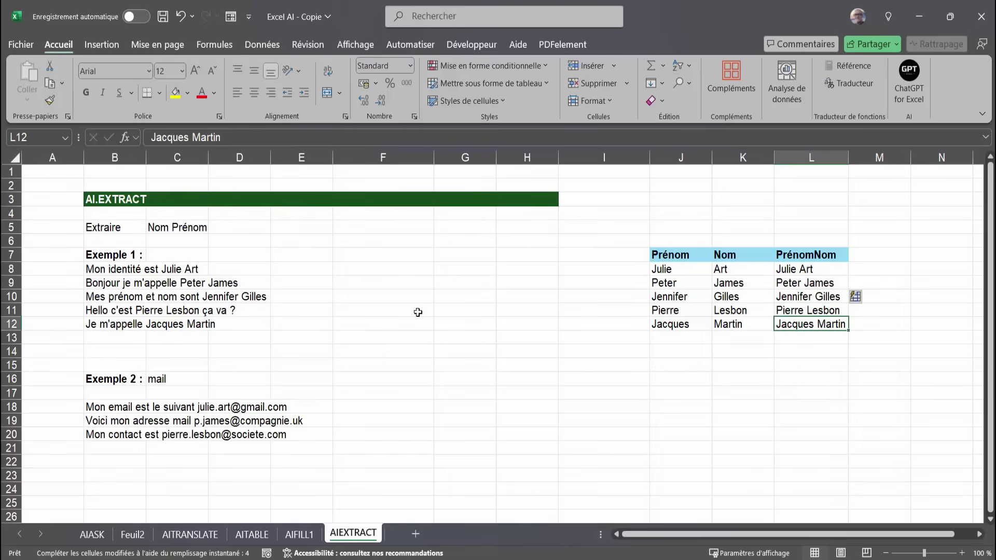
# - Try to Flash Fill column F from F9, with the full name from the B8 sentence entered in F8 as the example
pyautogui.click(379, 272)
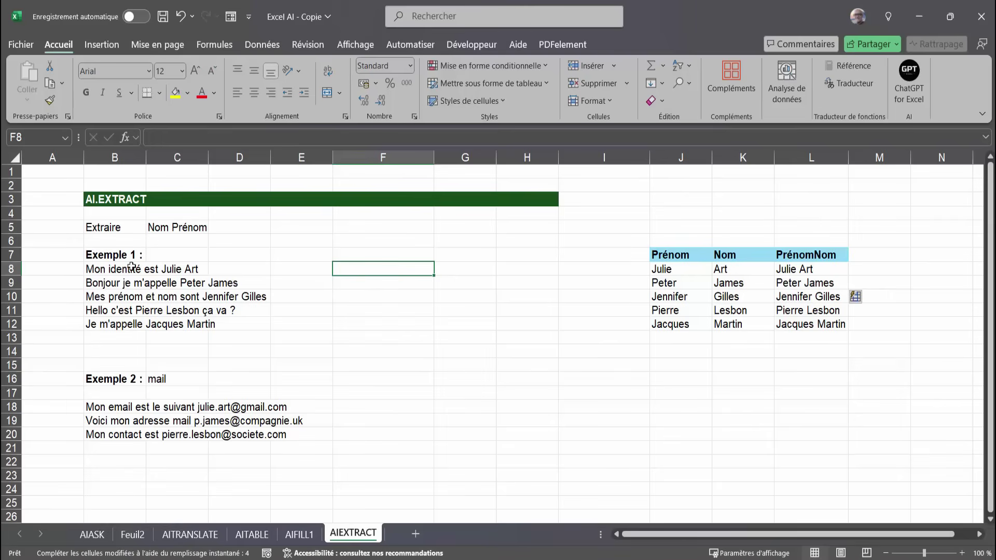
pyautogui.click(115, 269)
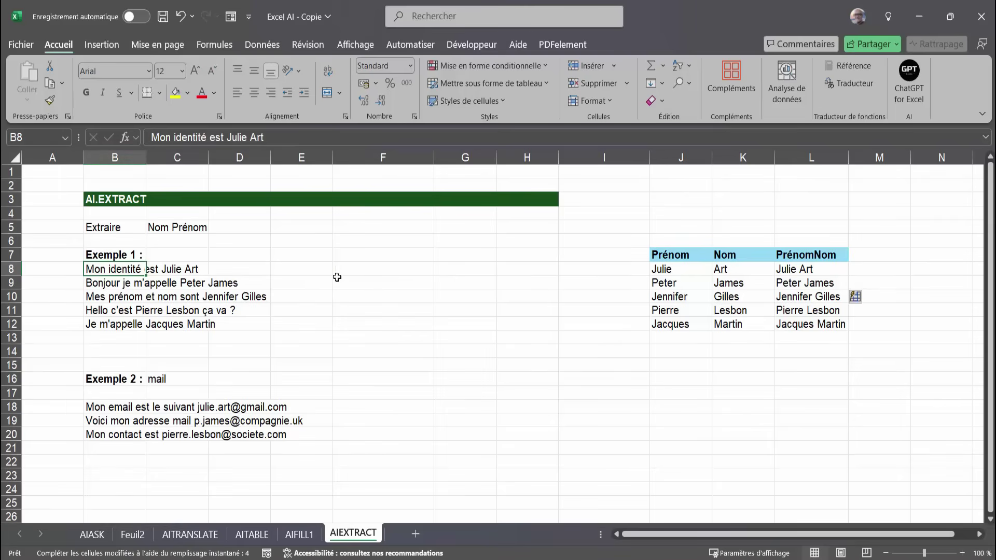
pyautogui.click(360, 270)
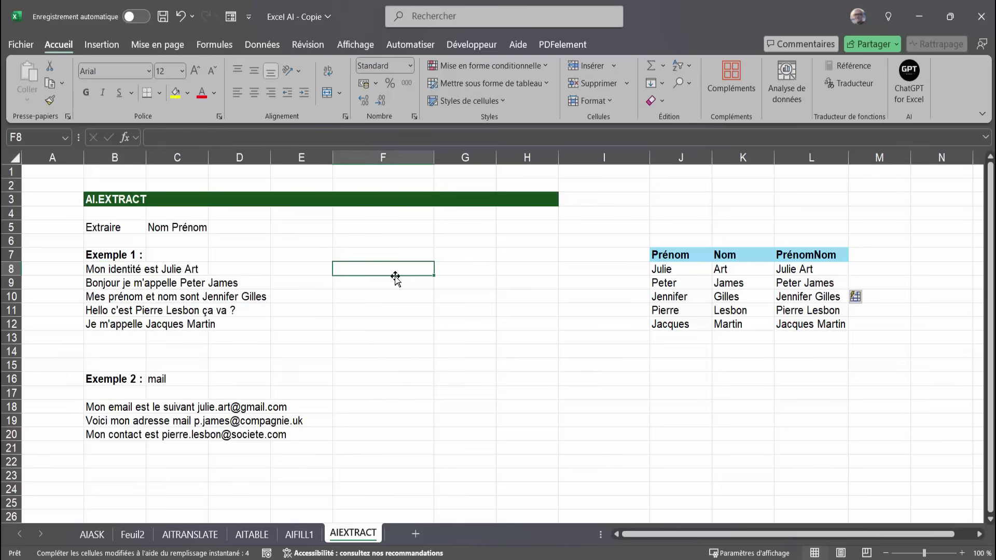
pyautogui.write('Julie Art')
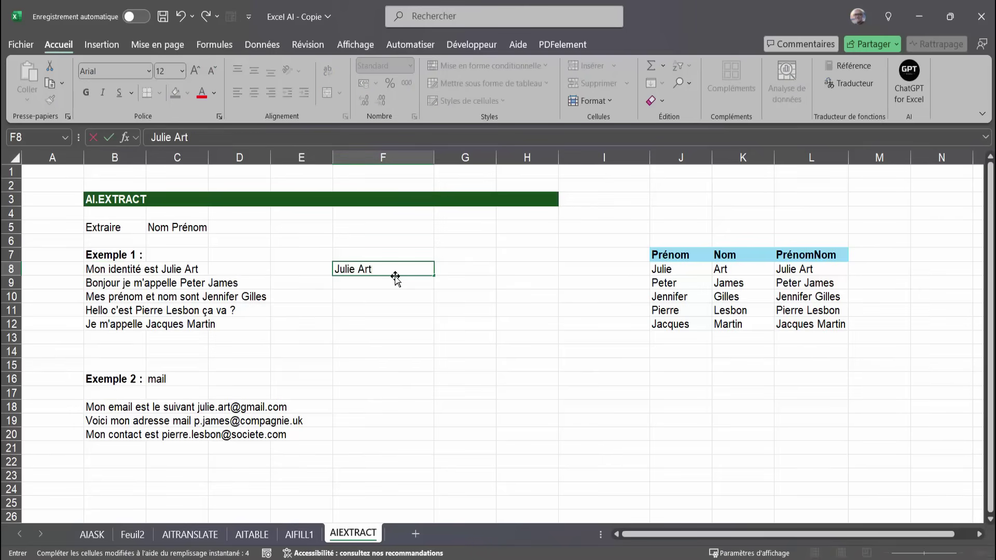
pyautogui.press('Return')
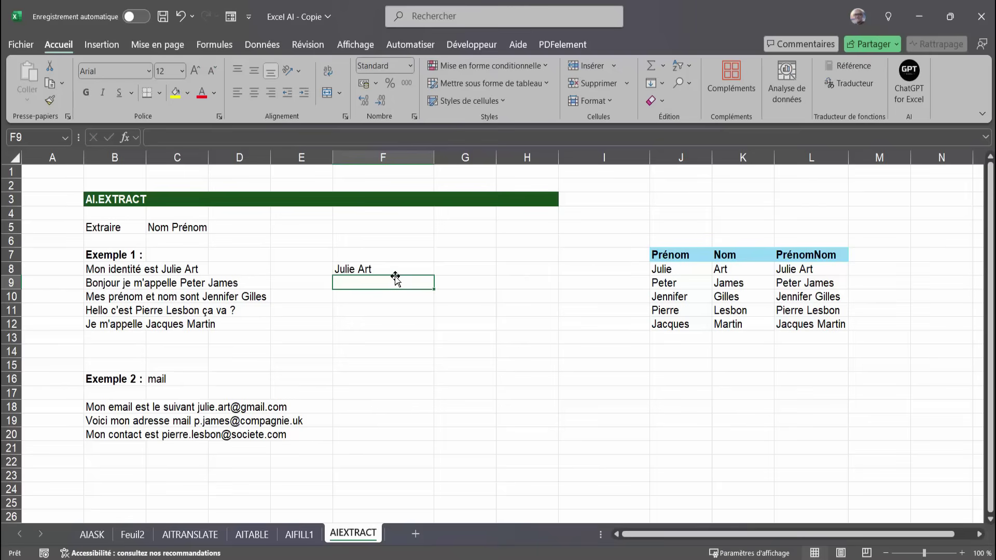
pyautogui.hotkey('ctrl', 'e')
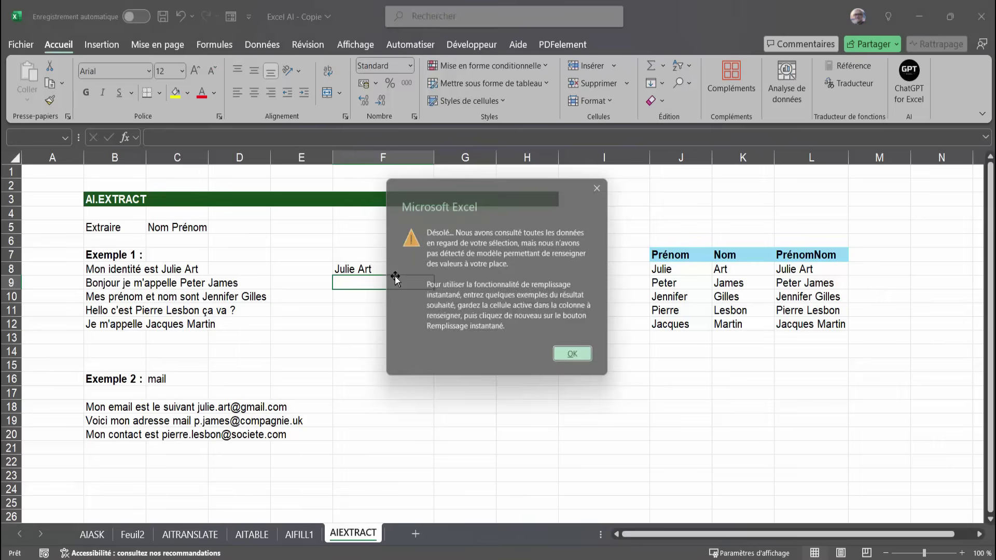
pyautogui.click(579, 359)
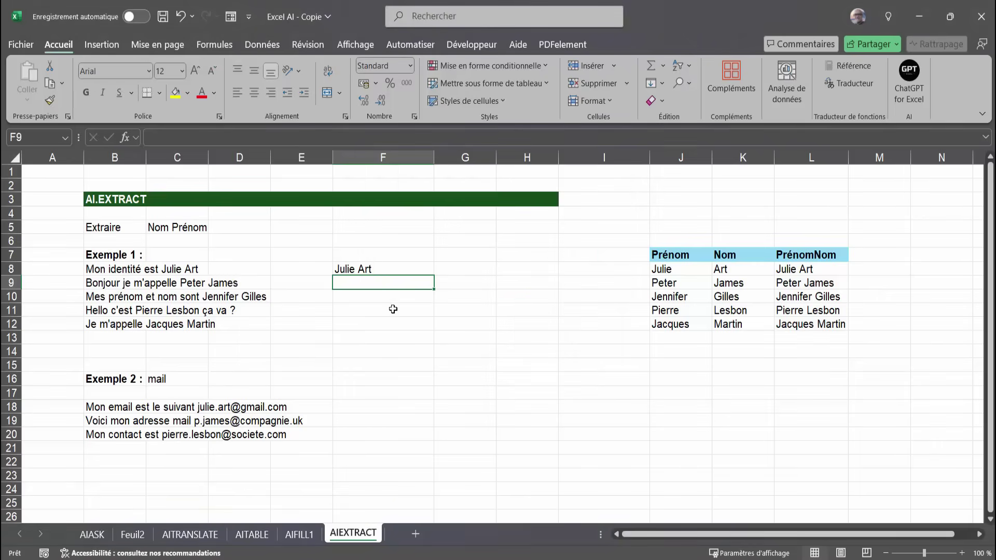
# - Clear F8 and enter =AI.EXTRACT(B8:B12;C5) there to extract the full names from the Exemple 1 sentences
pyautogui.click(372, 270)
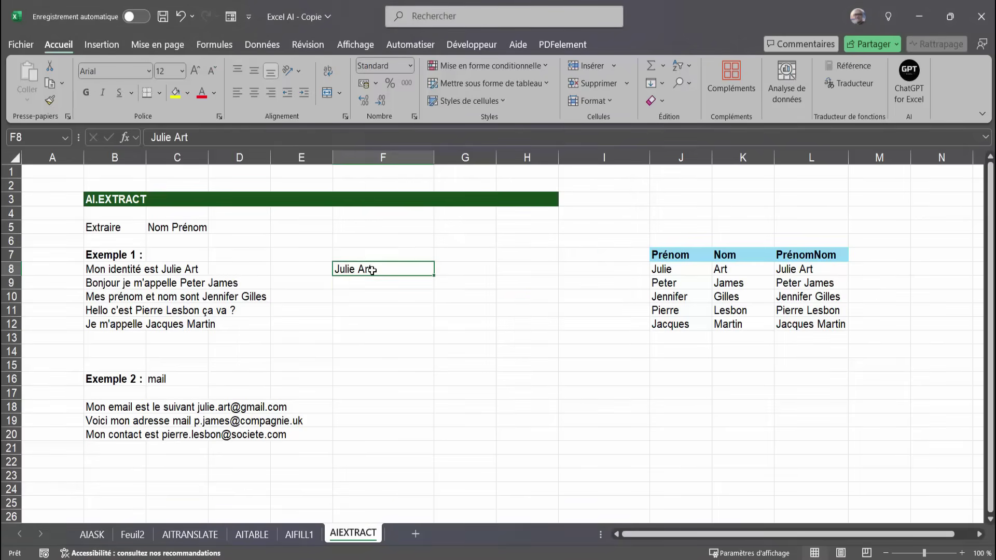
pyautogui.press('Delete')
pyautogui.write('=ai')
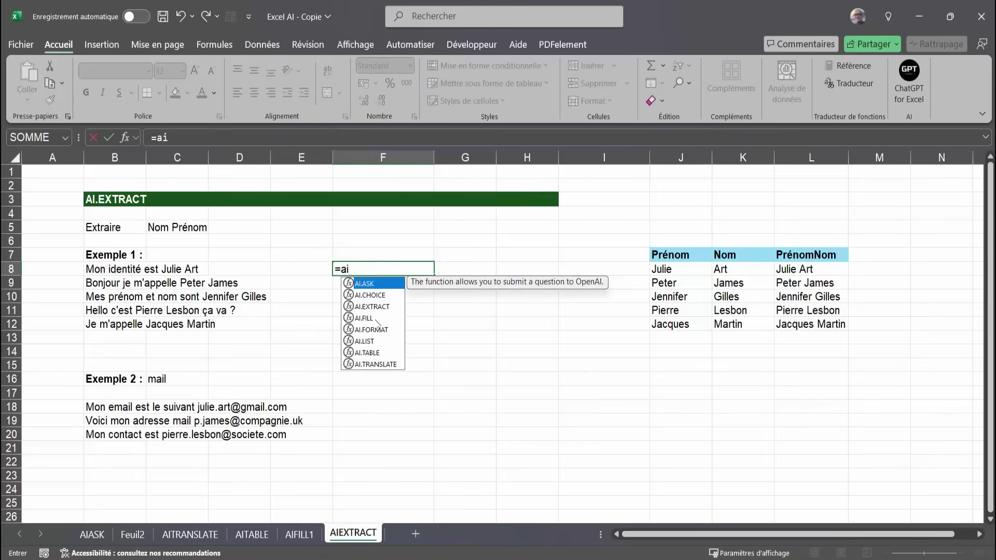
pyautogui.doubleClick(373, 307)
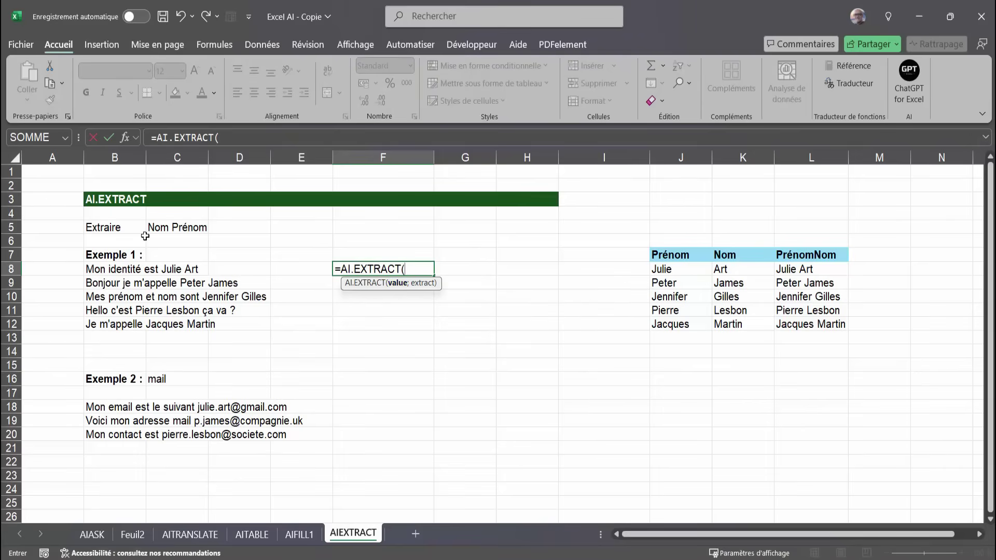
pyautogui.moveTo(124, 270); pyautogui.dragTo(118, 326)
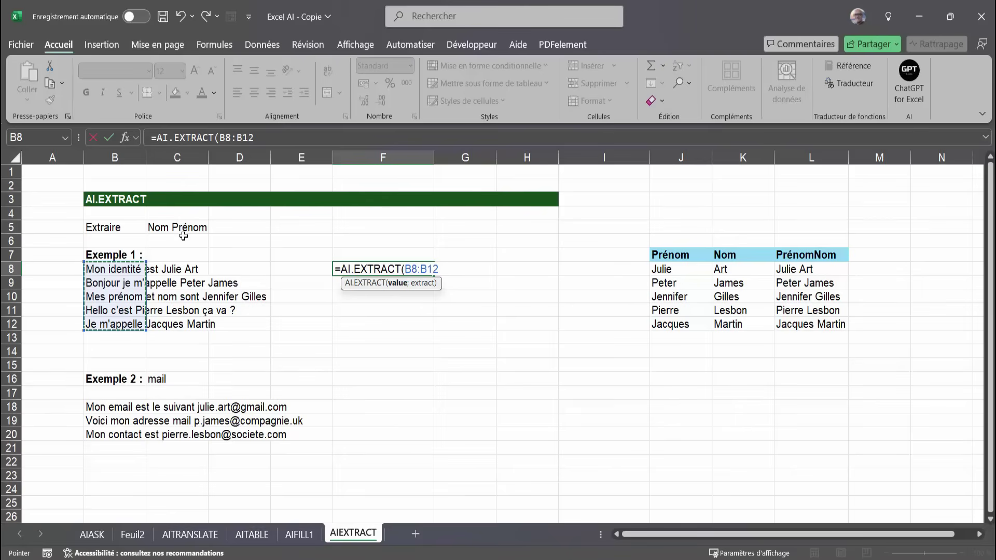
pyautogui.write(';')
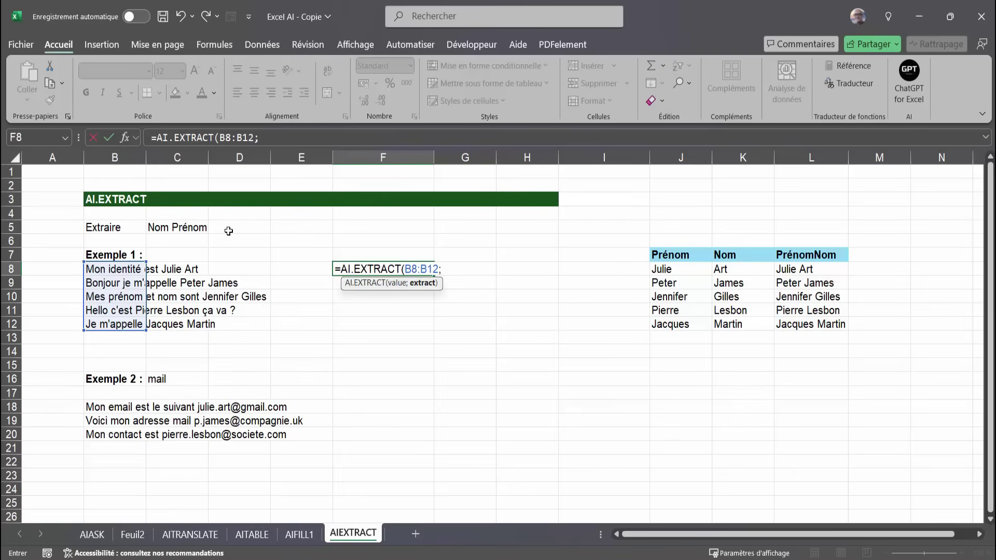
pyautogui.click(161, 228)
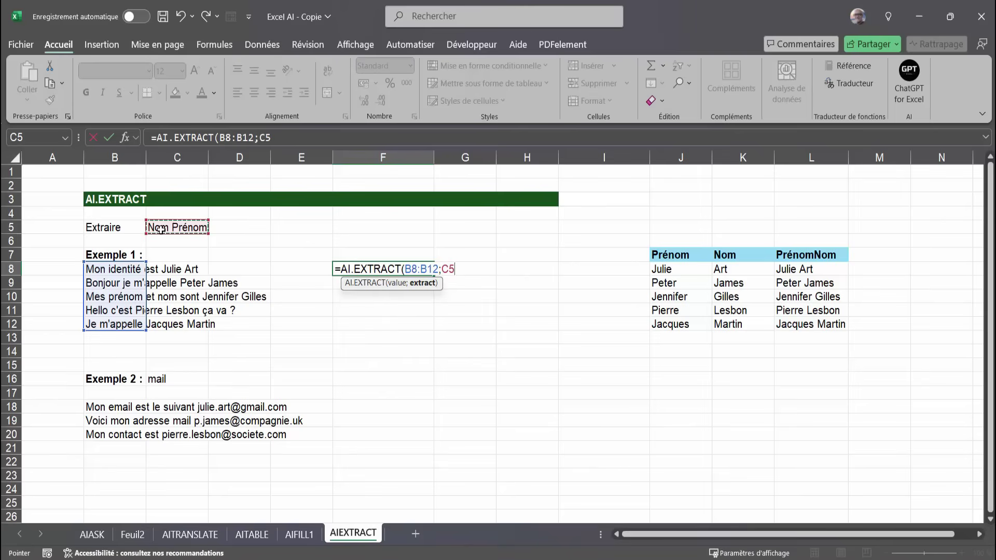
pyautogui.write(')')
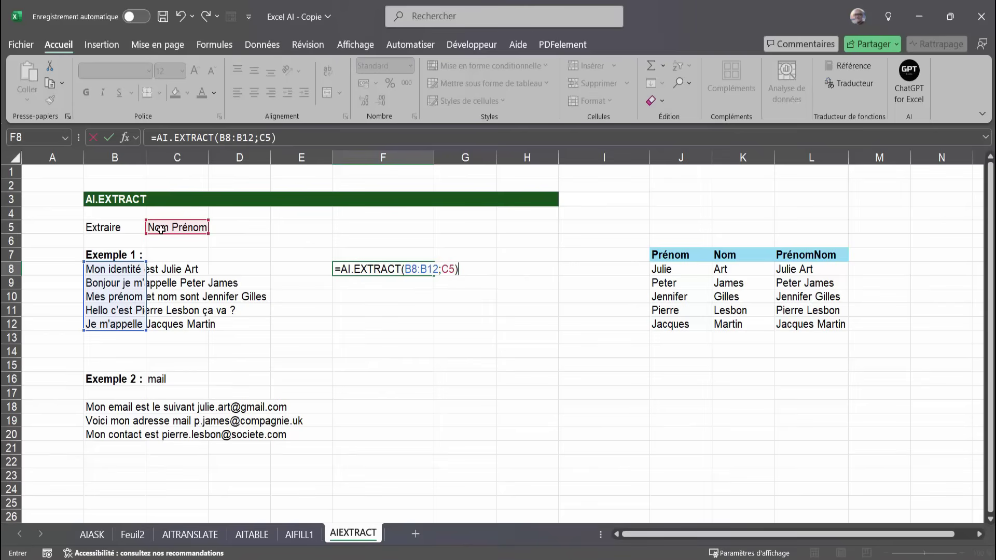
pyautogui.press('Return')
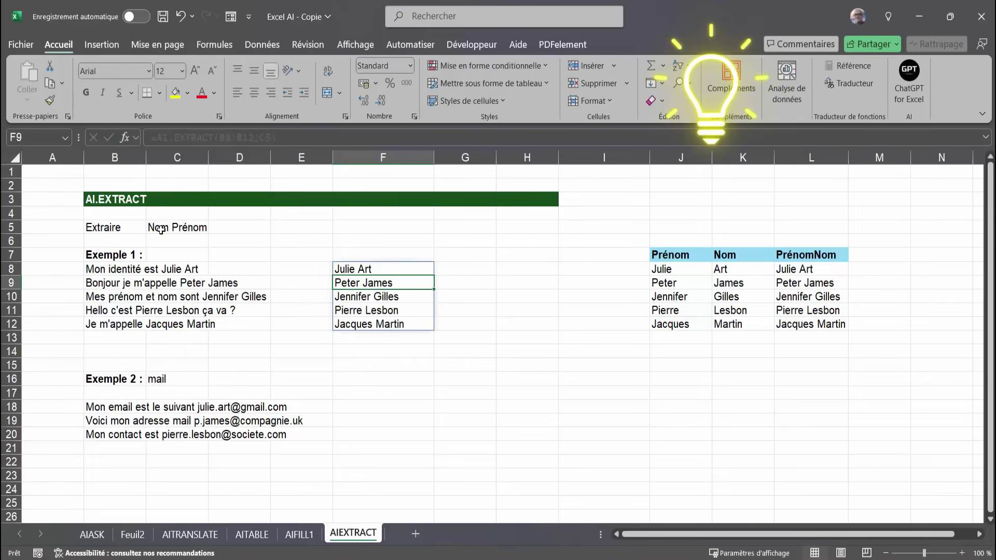
# - Check the extracted names in F8:F12 against the source sentences in column B
pyautogui.click(373, 378)
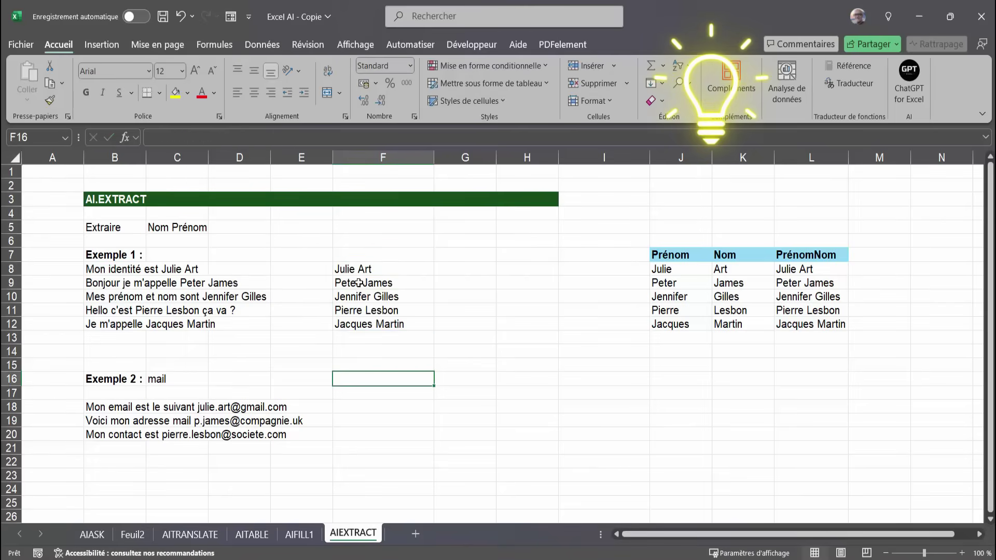
pyautogui.click(343, 270)
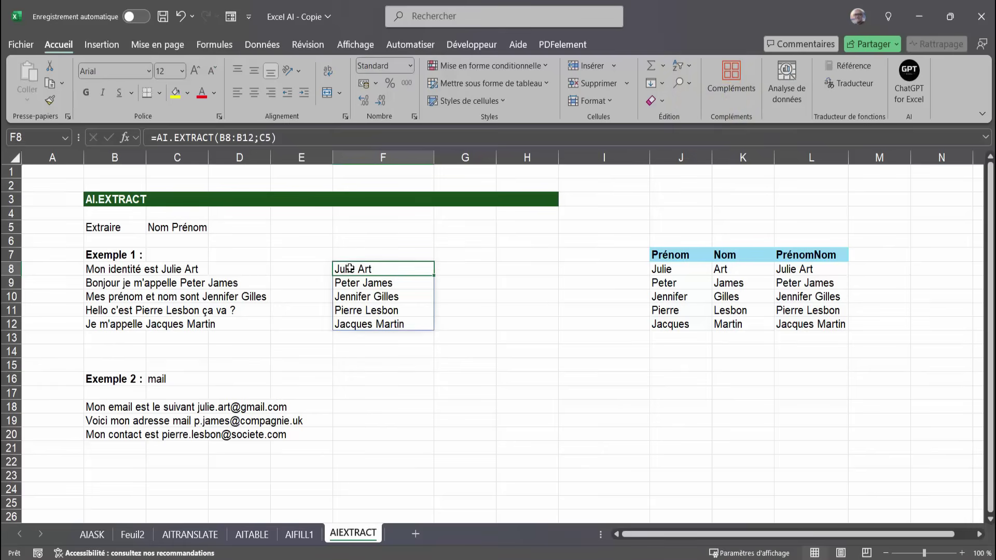
pyautogui.click(356, 287)
pyautogui.click(361, 299)
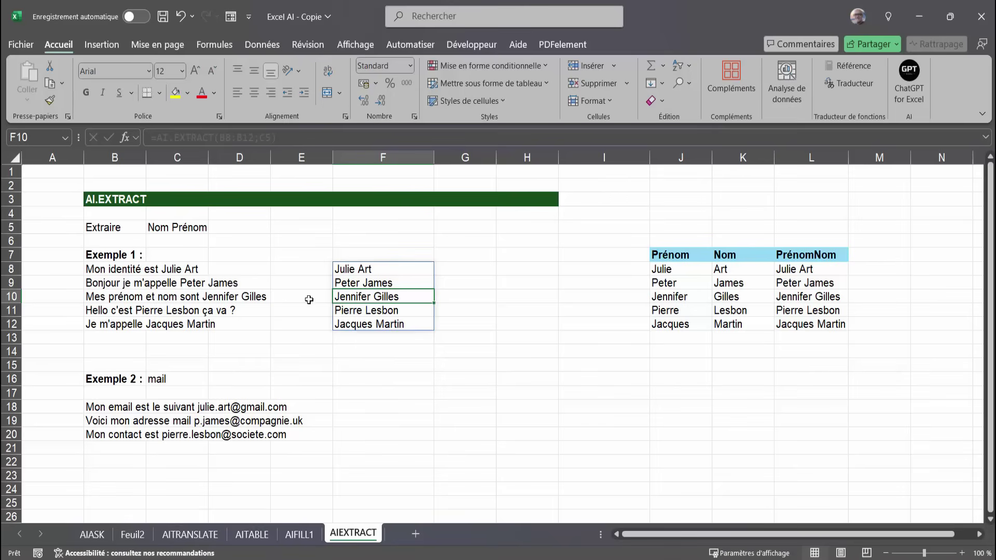
pyautogui.click(123, 270)
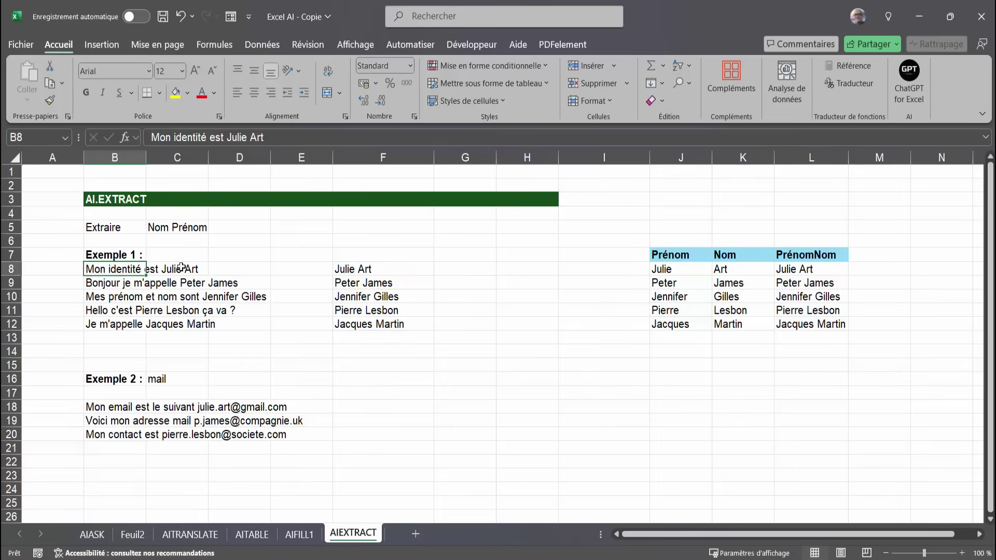
pyautogui.click(313, 157)
pyautogui.click(308, 235)
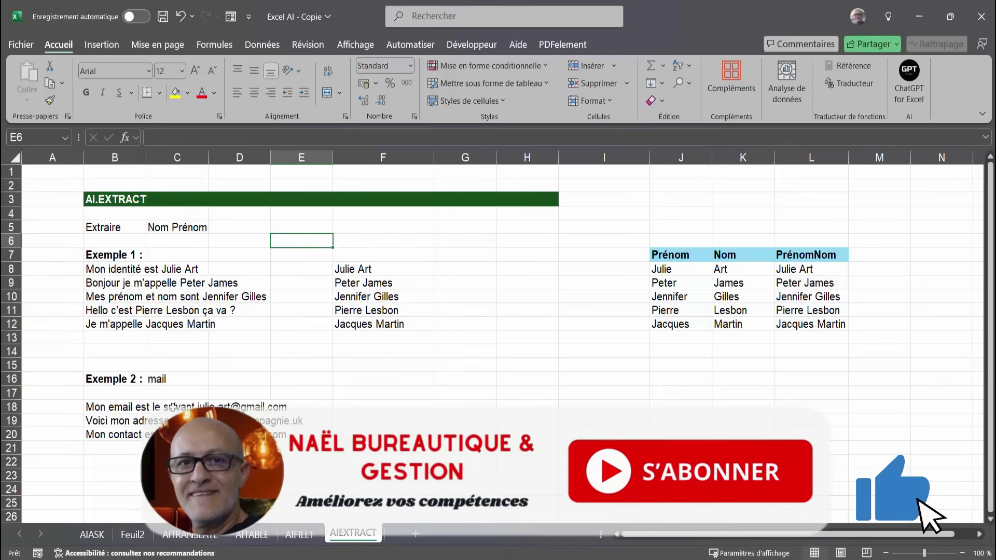
# - Enter =AI.EXTRACT(B18:B20;C16) in F18 to extract the e-mail addresses from the Exemple 2 sentences
pyautogui.click(115, 407)
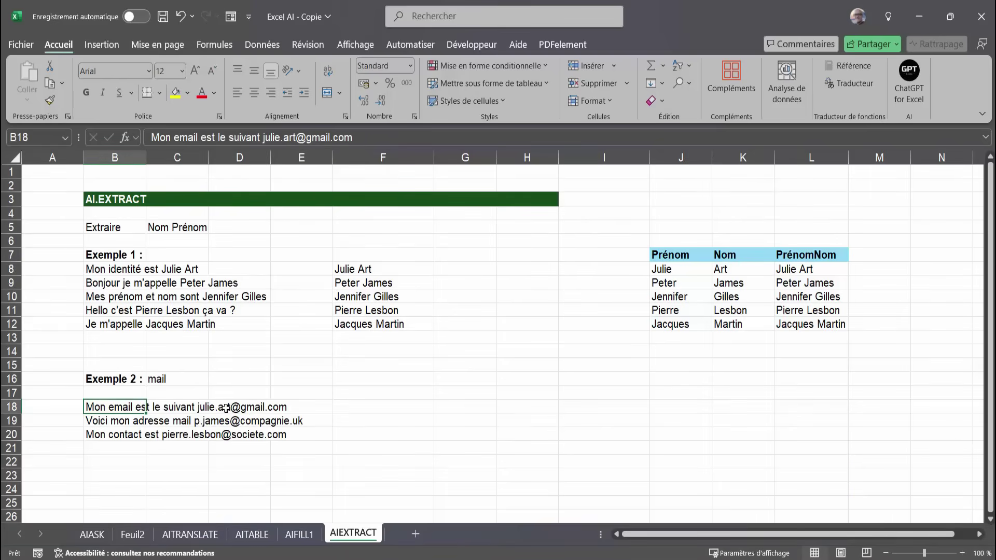
pyautogui.click(397, 410)
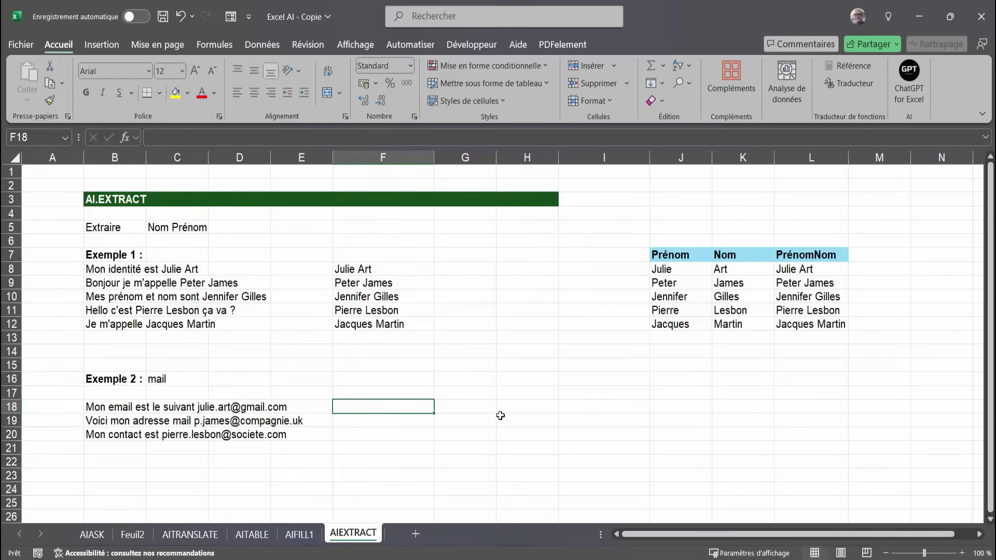
pyautogui.write('=ai')
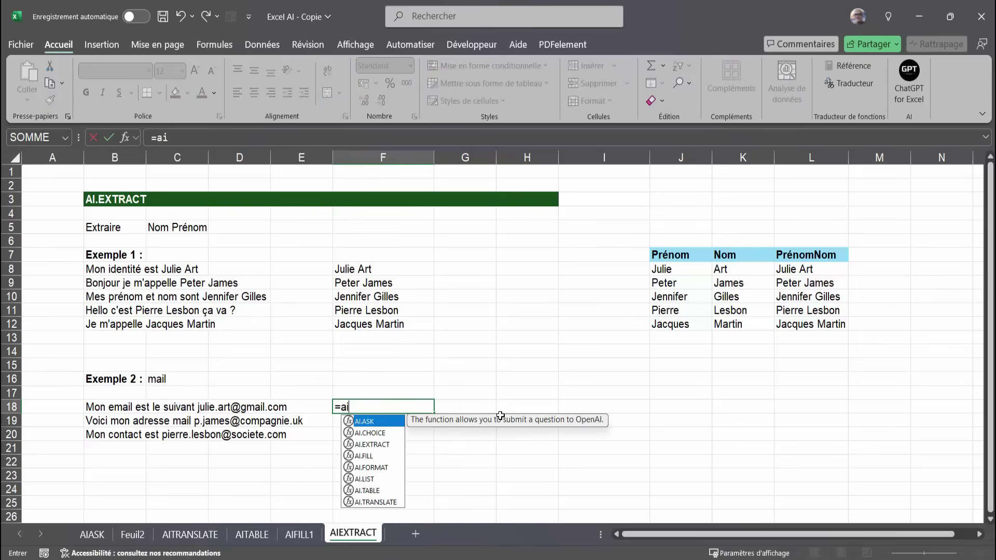
pyautogui.doubleClick(371, 444)
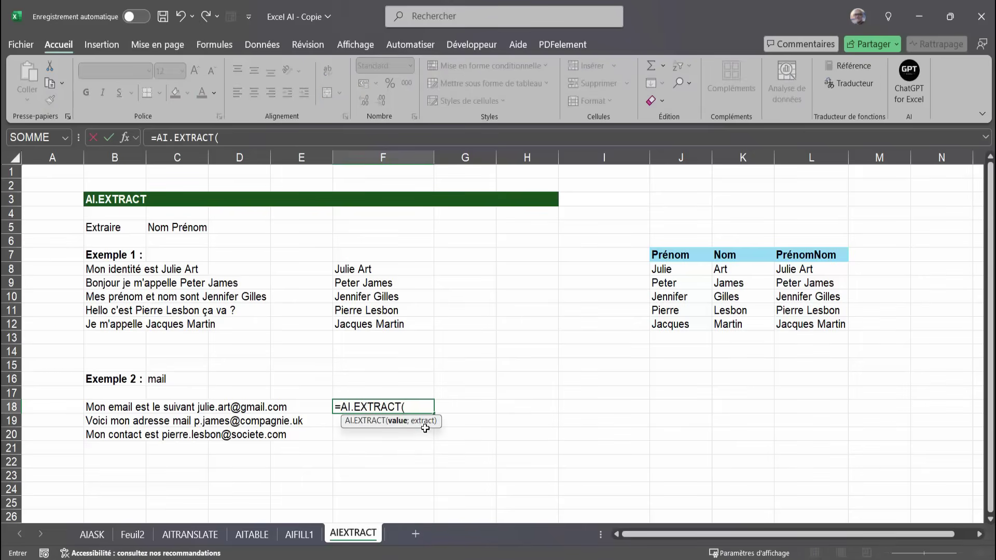
pyautogui.moveTo(123, 408); pyautogui.dragTo(121, 438)
pyautogui.write(';')
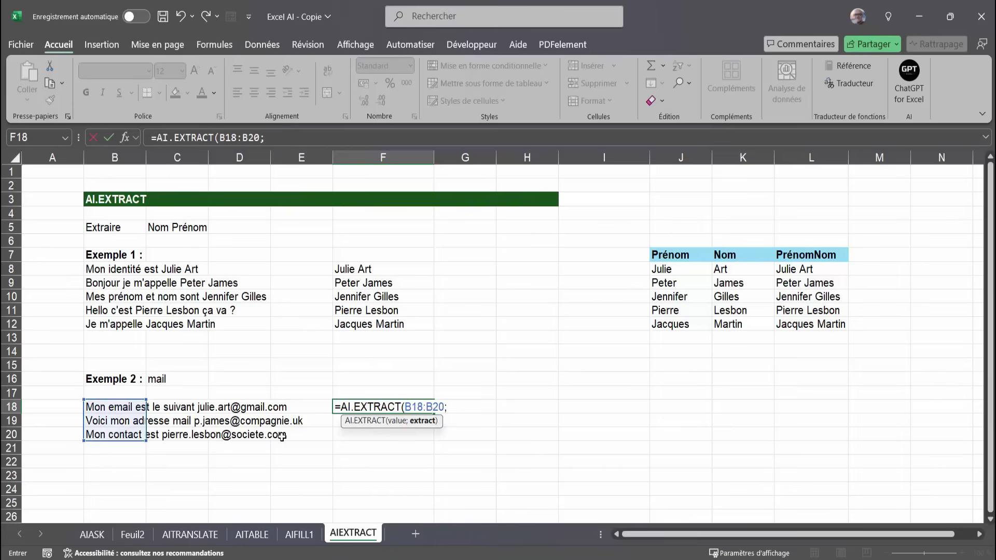
pyautogui.click(166, 379)
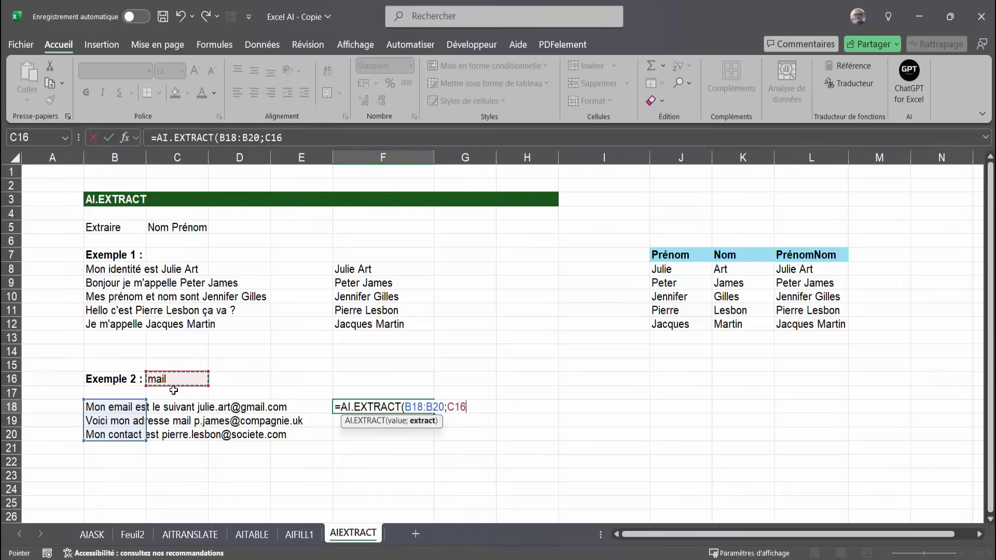
pyautogui.press('Return')
pyautogui.click(407, 463)
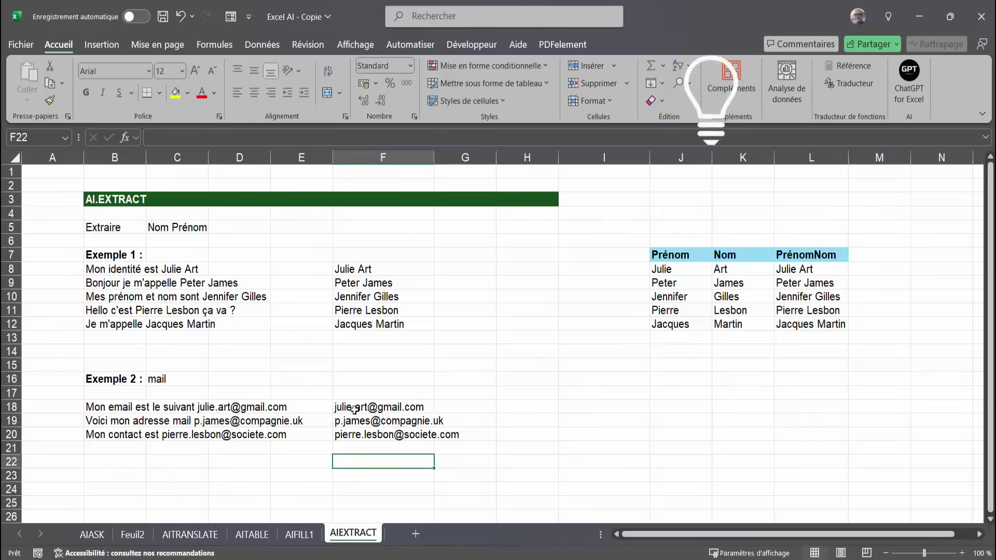